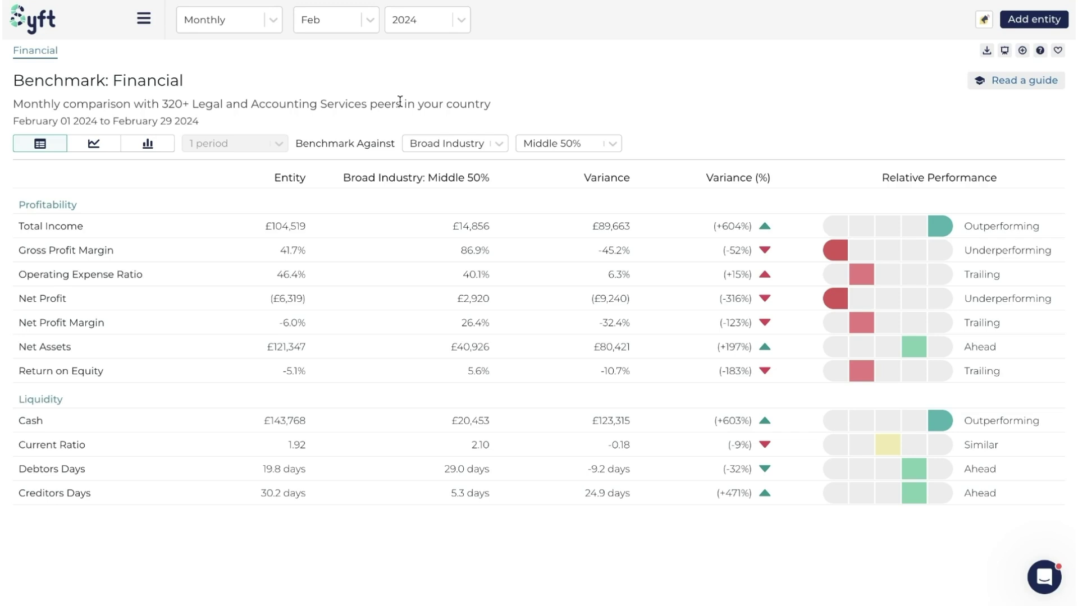
In Entity settings, set Industry to non-factory bakery product manufacturing and selling (searched 'bake'), and save.
{"action": "mouse_move", "coordinate": [6, 227]}
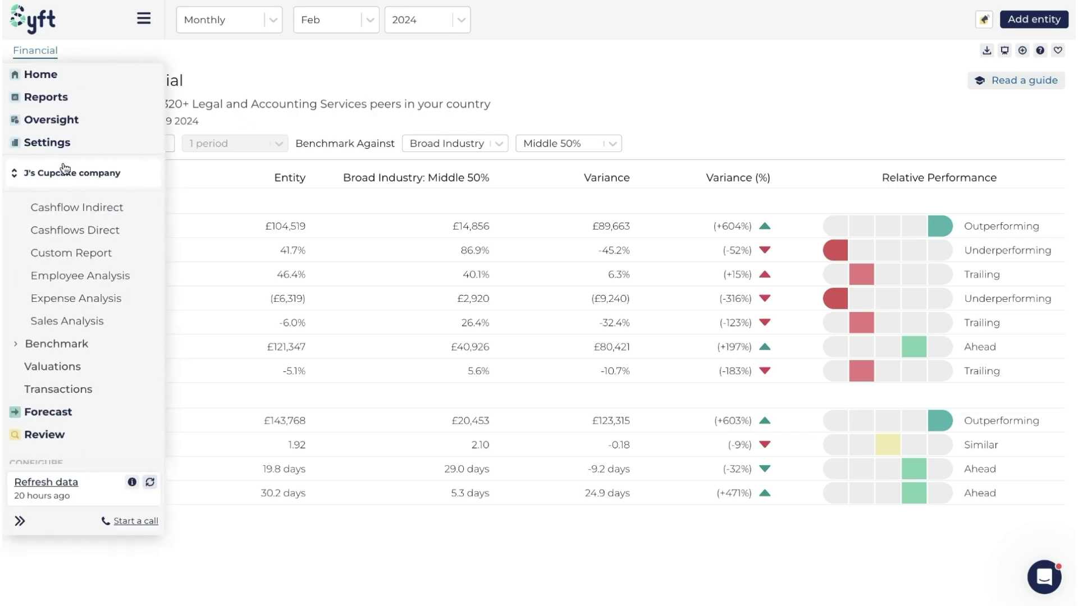
{"action": "scroll", "coordinate": [77, 386], "scroll_direction": "down", "scroll_amount": 3}
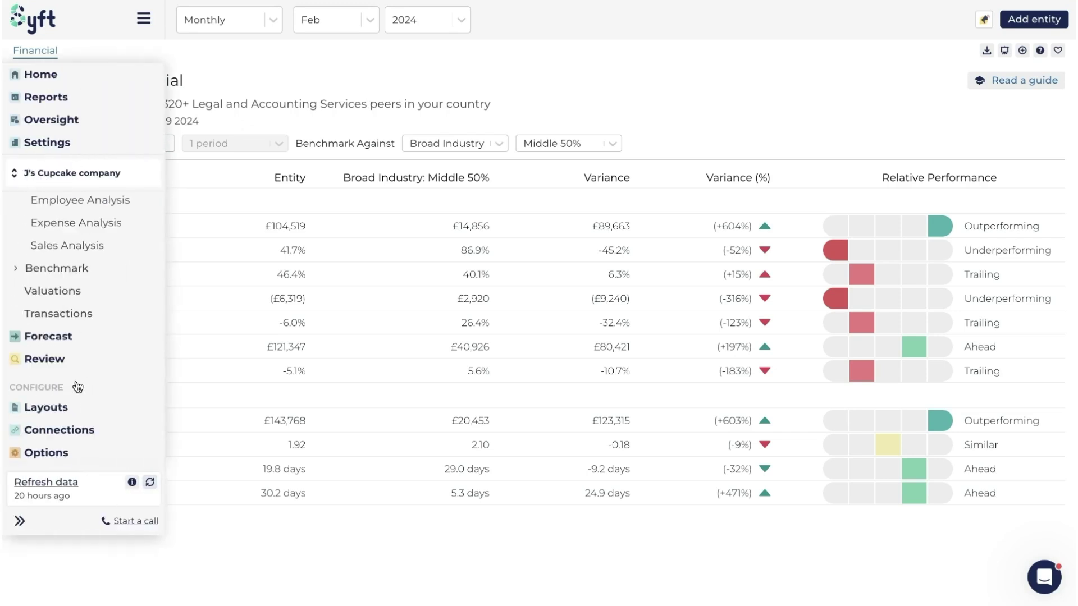
{"action": "left_click", "coordinate": [54, 451]}
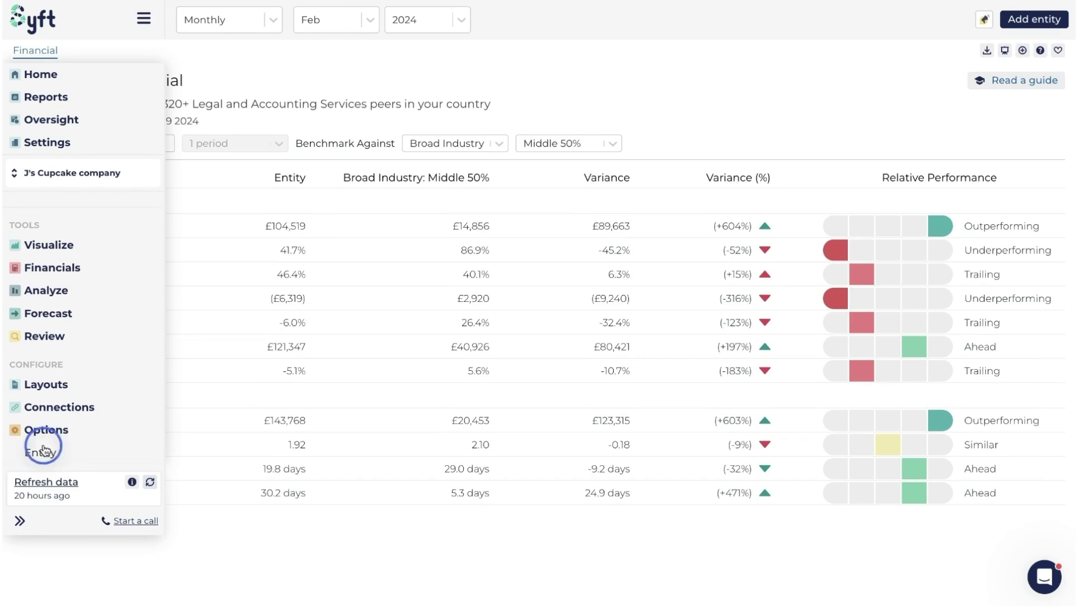
{"action": "left_click", "coordinate": [50, 454]}
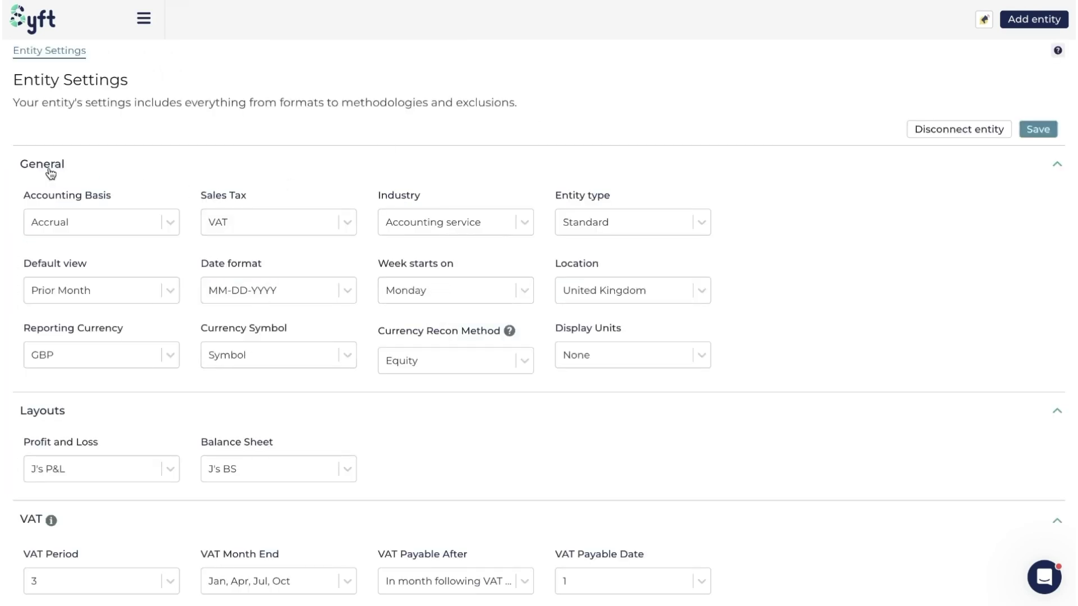
{"action": "left_click", "coordinate": [411, 222]}
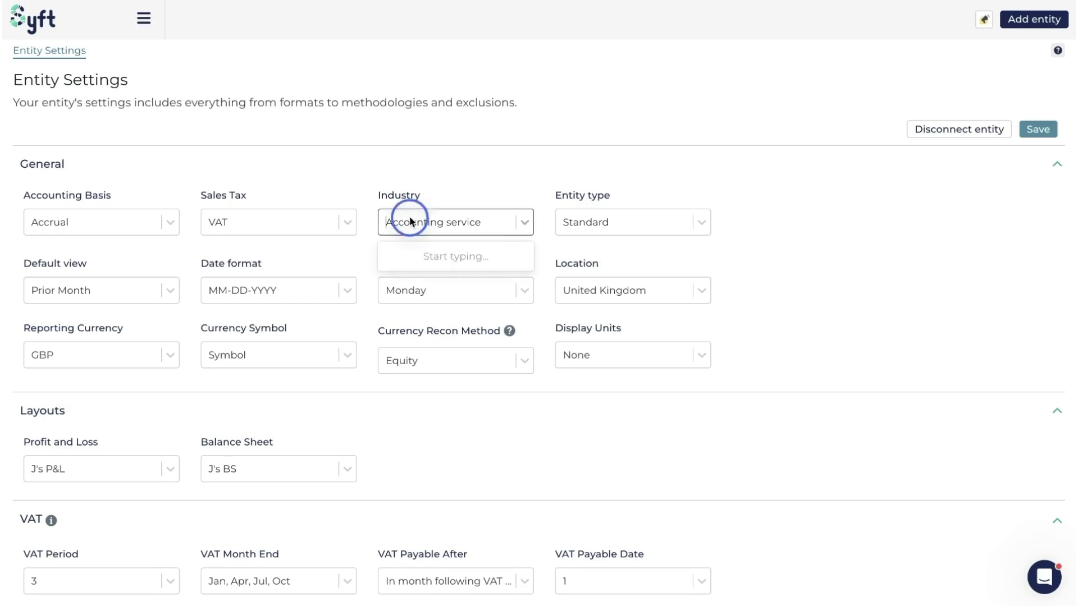
{"action": "type", "text": "bake"}
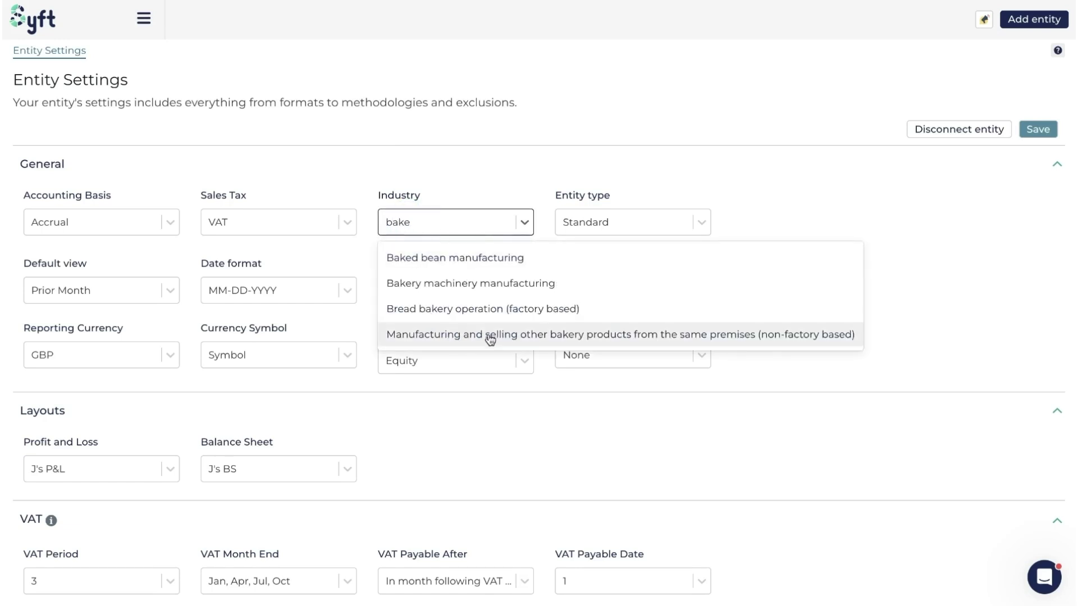
{"action": "left_click", "coordinate": [553, 339]}
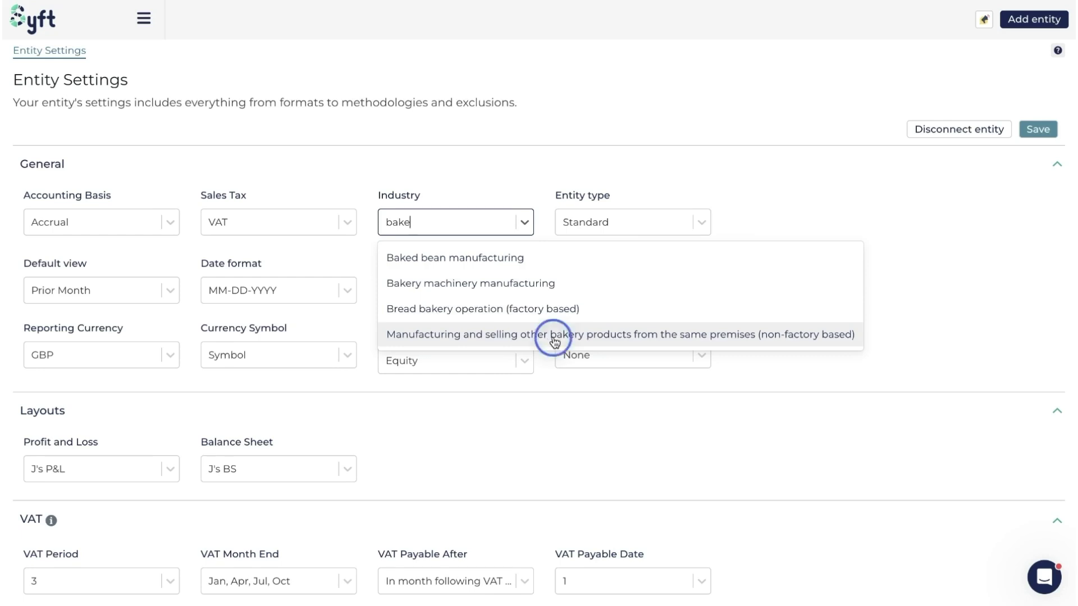
{"action": "left_click", "coordinate": [1037, 129]}
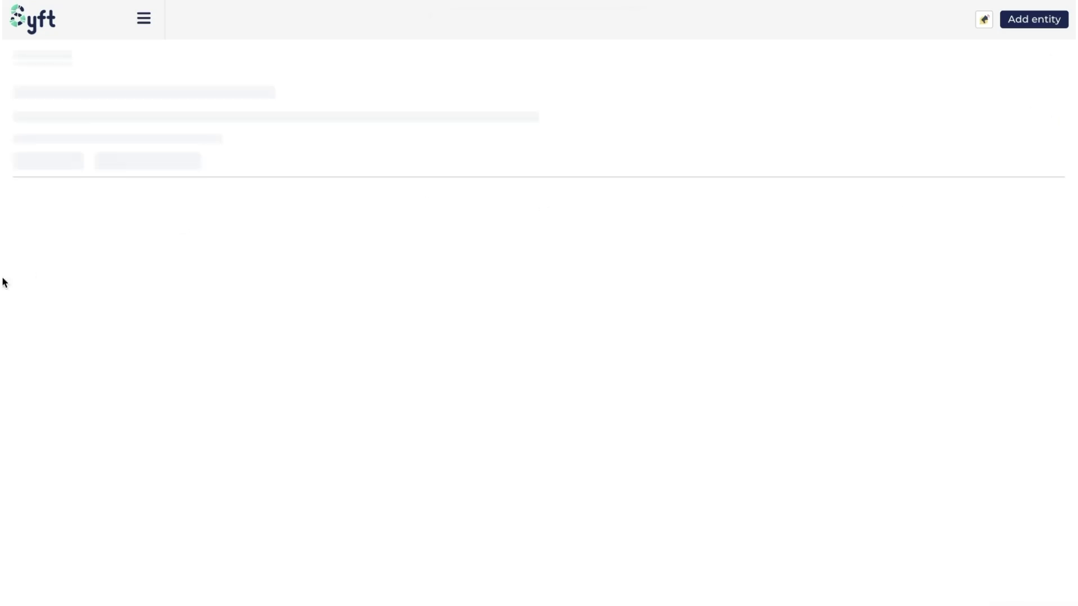
Open the Financial benchmark report under Analyze > Benchmark.
{"action": "mouse_move", "coordinate": [2, 283]}
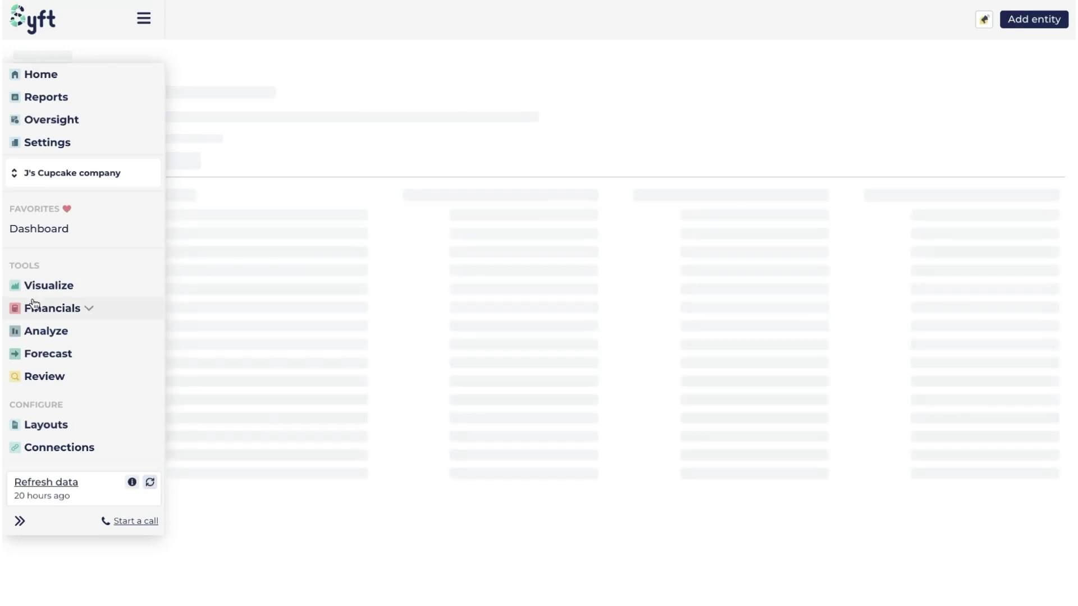
{"action": "left_click", "coordinate": [36, 331]}
{"action": "left_click", "coordinate": [40, 398]}
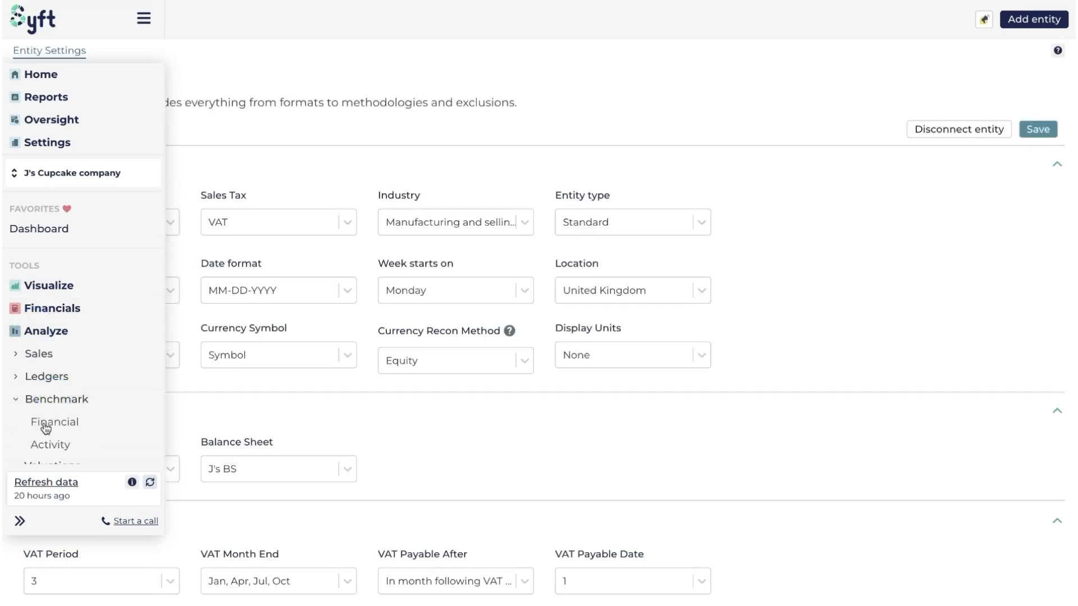
{"action": "left_click", "coordinate": [47, 422]}
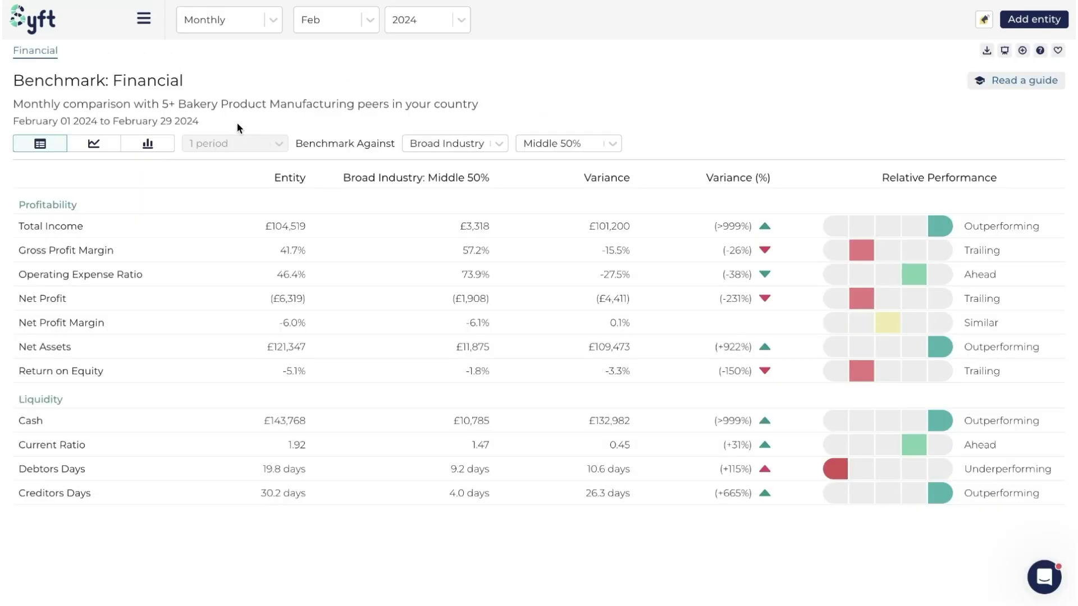
Highlight the Bakery Product Manufacturing peer group name and open the Benchmark Against list.
{"action": "left_click_drag", "start_coordinate": [176, 105], "coordinate": [354, 104]}
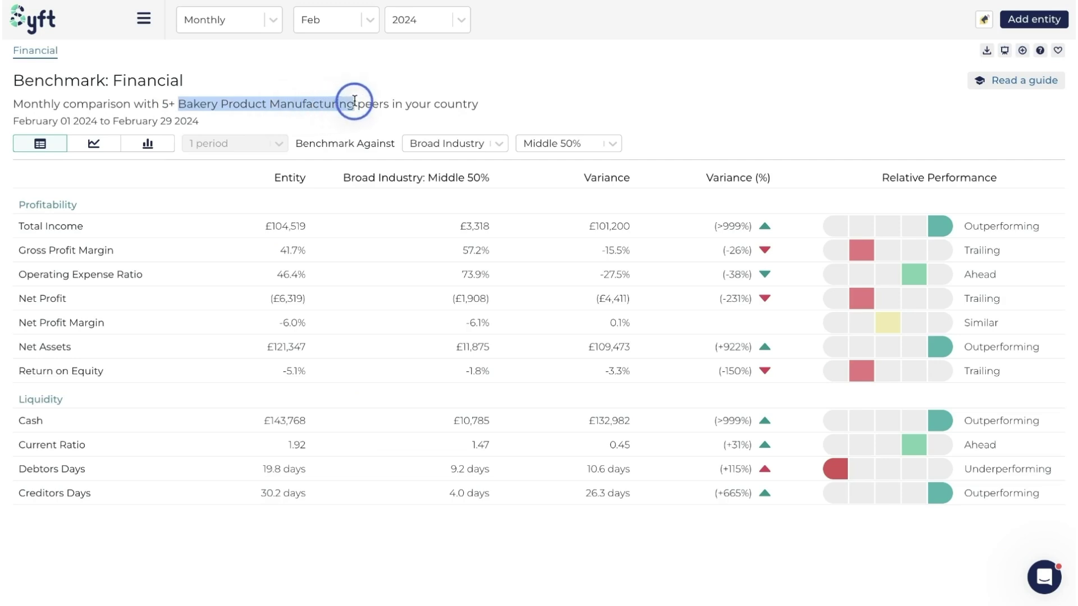
{"action": "left_click", "coordinate": [402, 103]}
{"action": "left_click_drag", "start_coordinate": [178, 105], "coordinate": [348, 104]}
{"action": "left_click", "coordinate": [496, 149]}
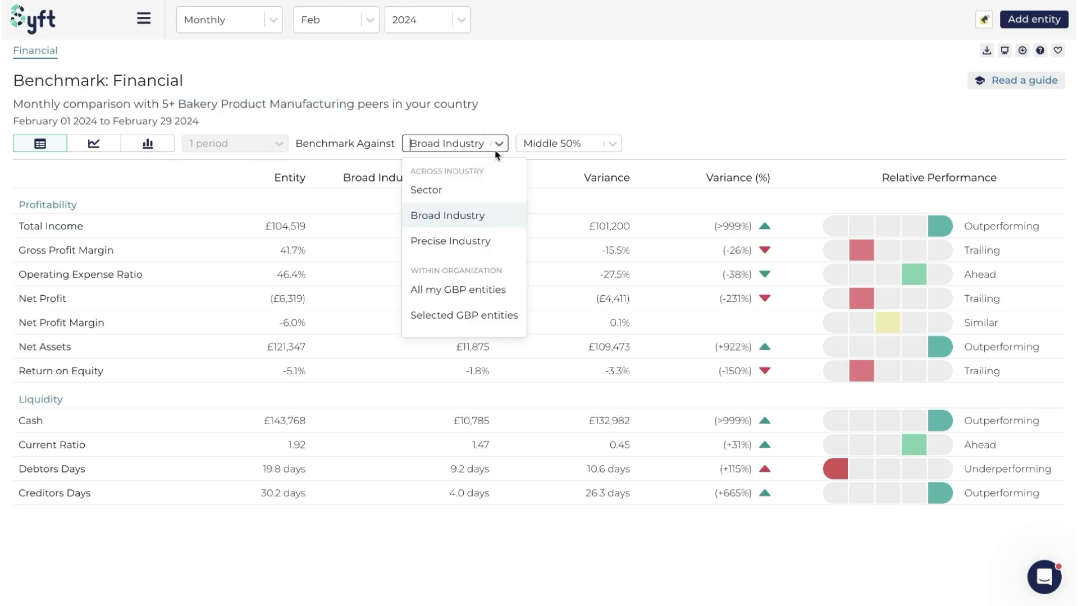
Benchmark against the Manufacturing Sector peers, then against Precise Industry non-factory bakery peers.
{"action": "left_click", "coordinate": [465, 191]}
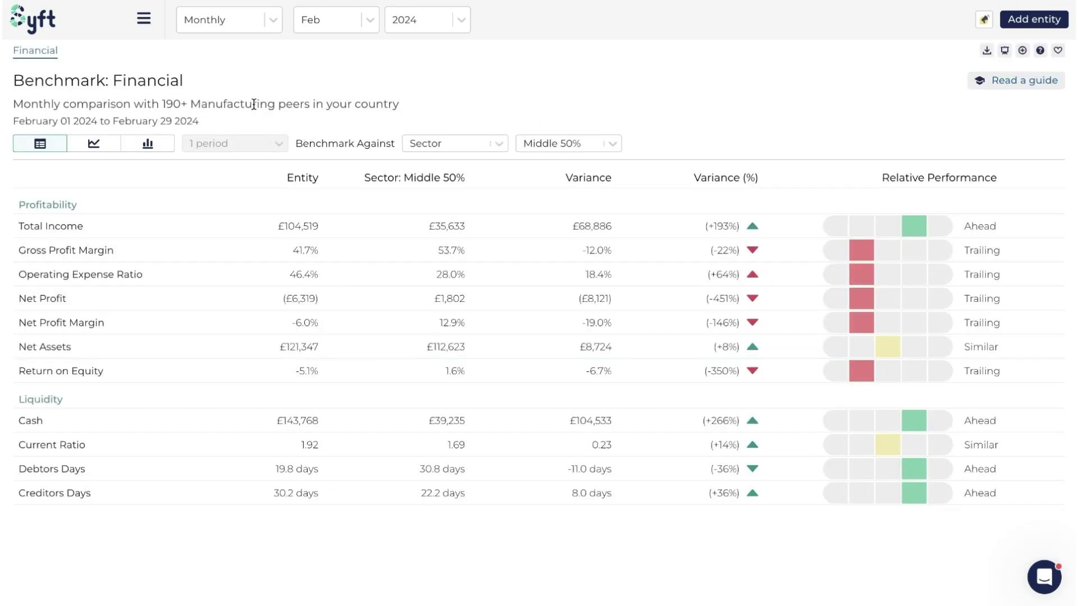
{"action": "left_click_drag", "start_coordinate": [190, 104], "coordinate": [309, 104]}
{"action": "left_click", "coordinate": [422, 142]}
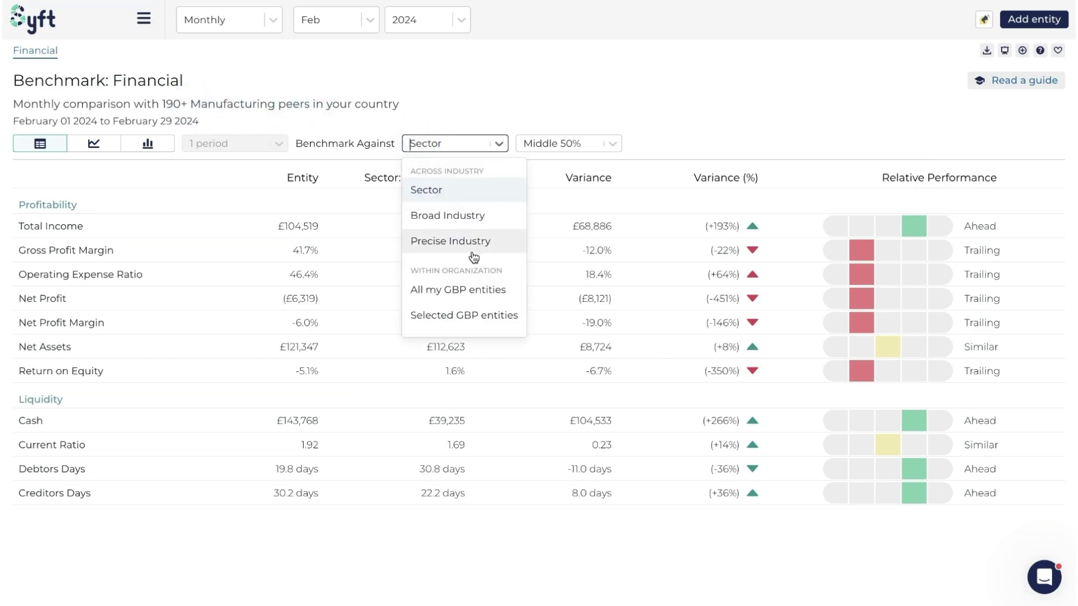
{"action": "left_click", "coordinate": [470, 243]}
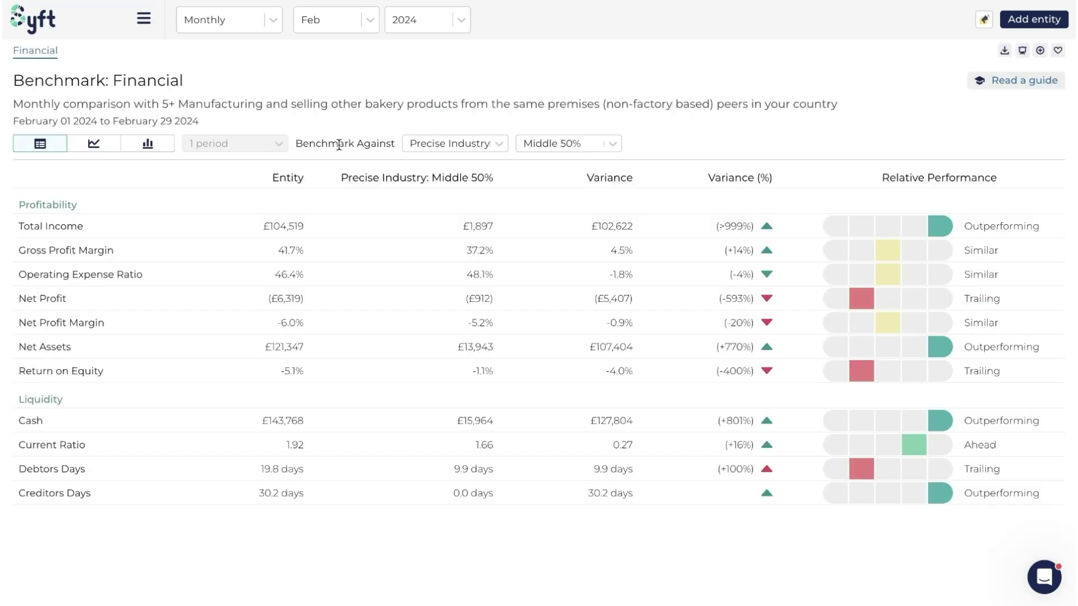
{"action": "left_click_drag", "start_coordinate": [178, 104], "coordinate": [431, 99]}
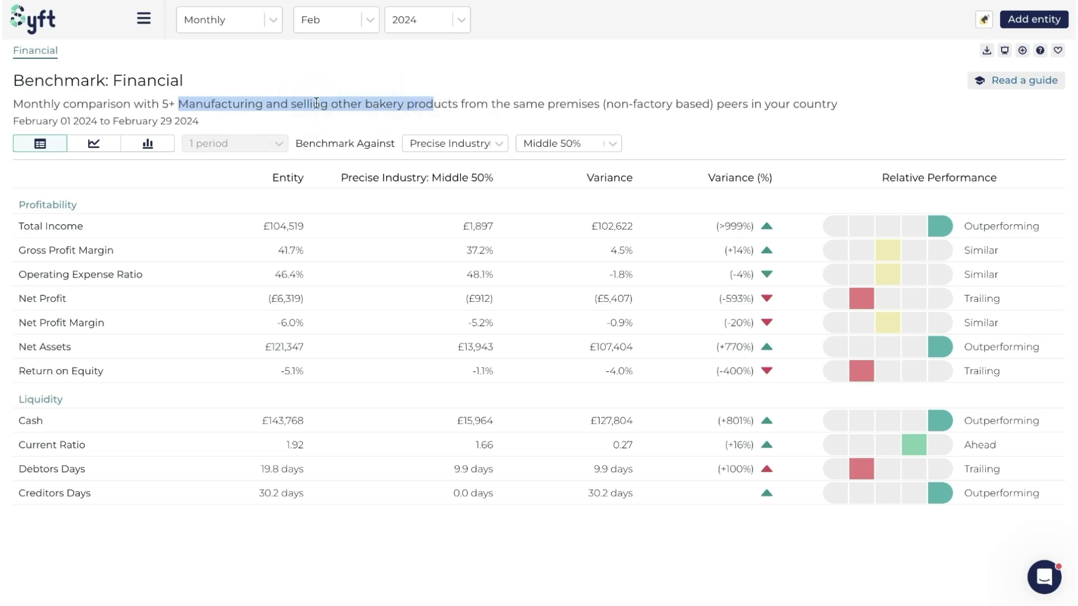
{"action": "left_click", "coordinate": [497, 143]}
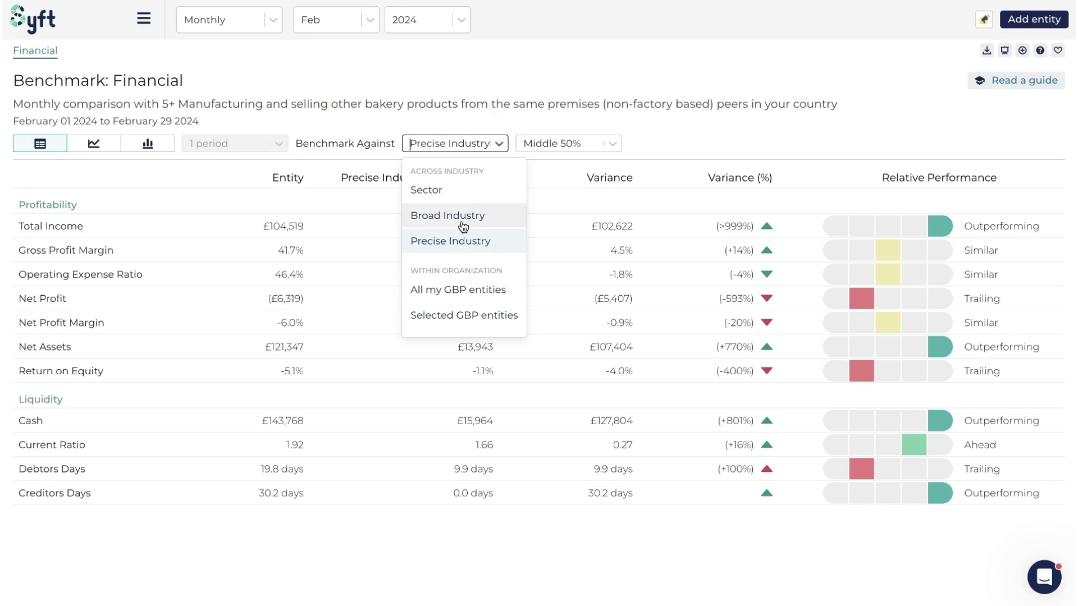
{"action": "left_click", "coordinate": [442, 120]}
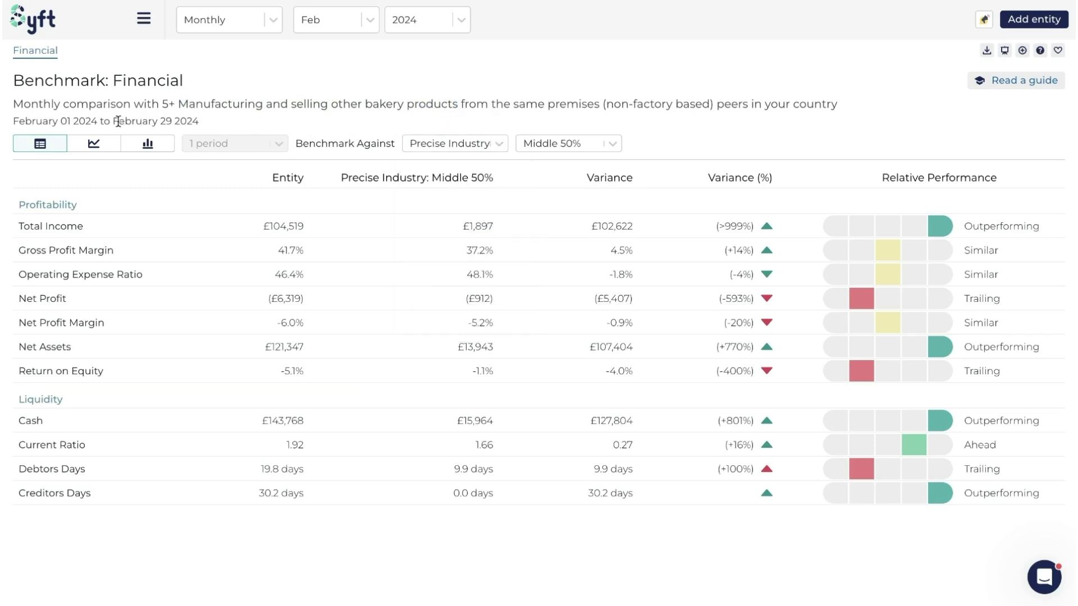
Go back to the Entity Settings page under Options > Entity.
{"action": "mouse_move", "coordinate": [34, 379]}
{"action": "scroll", "coordinate": [40, 415], "scroll_direction": "down", "scroll_amount": 3}
{"action": "left_click", "coordinate": [39, 449]}
{"action": "left_click", "coordinate": [48, 454]}
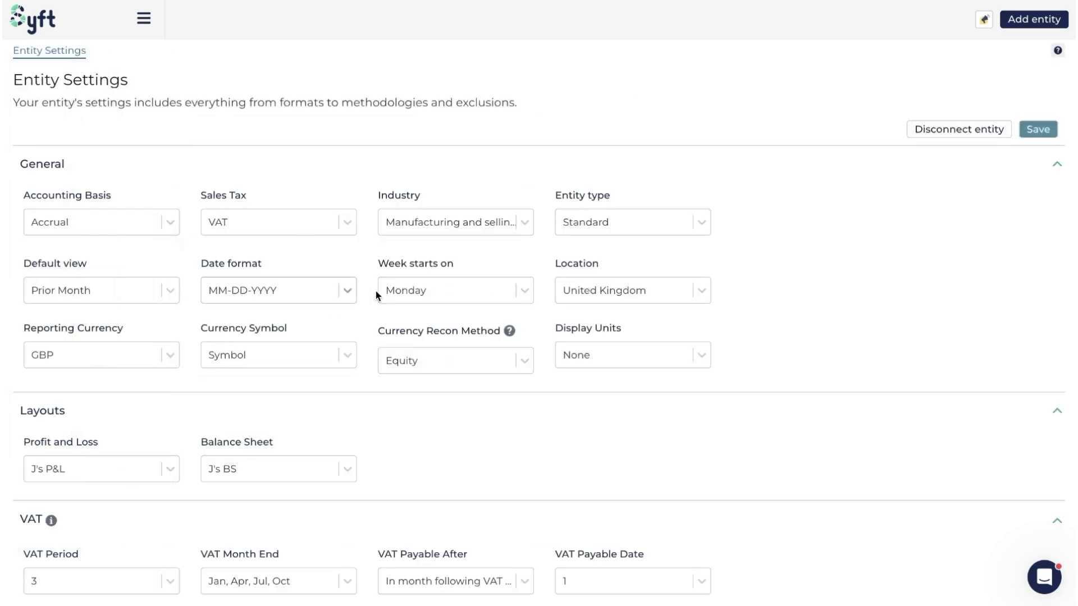
Check the Industry field, leave it unchanged, and save the entity settings.
{"action": "left_click", "coordinate": [438, 224]}
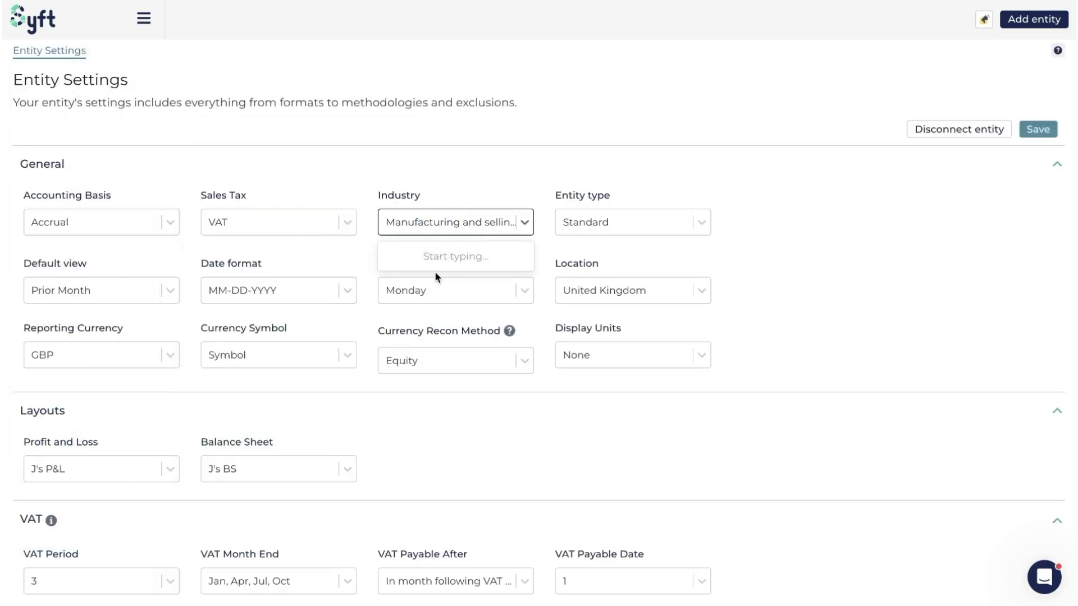
{"action": "left_click", "coordinate": [445, 163]}
{"action": "left_click", "coordinate": [421, 221]}
{"action": "left_click", "coordinate": [521, 177]}
{"action": "left_click", "coordinate": [1040, 139]}
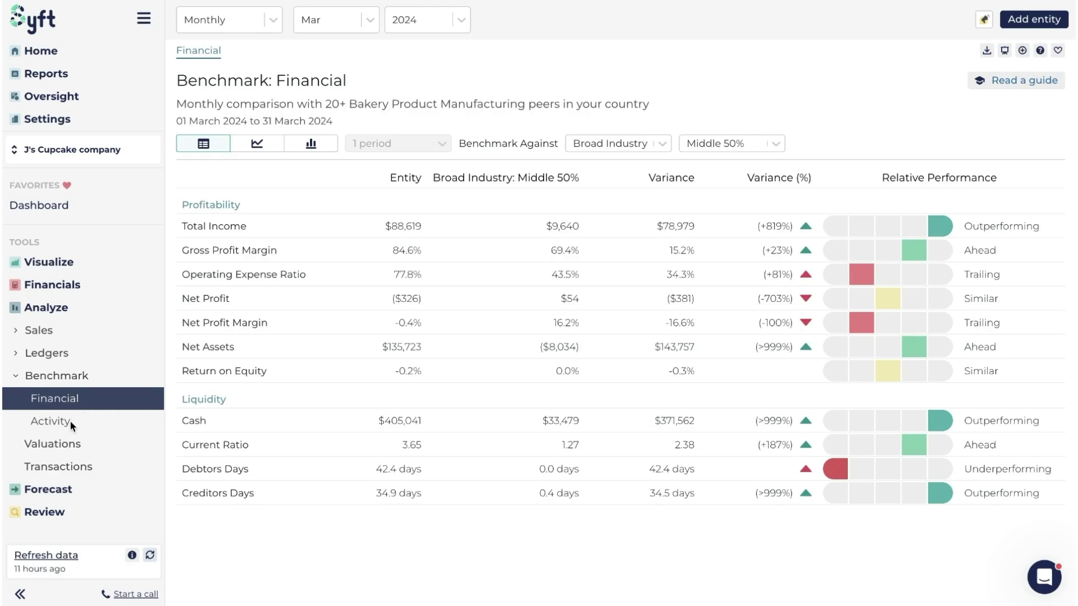
Collapse the sidebar to widen the table and highlight the subtitle's 20+ peer count.
{"action": "left_click", "coordinate": [20, 594]}
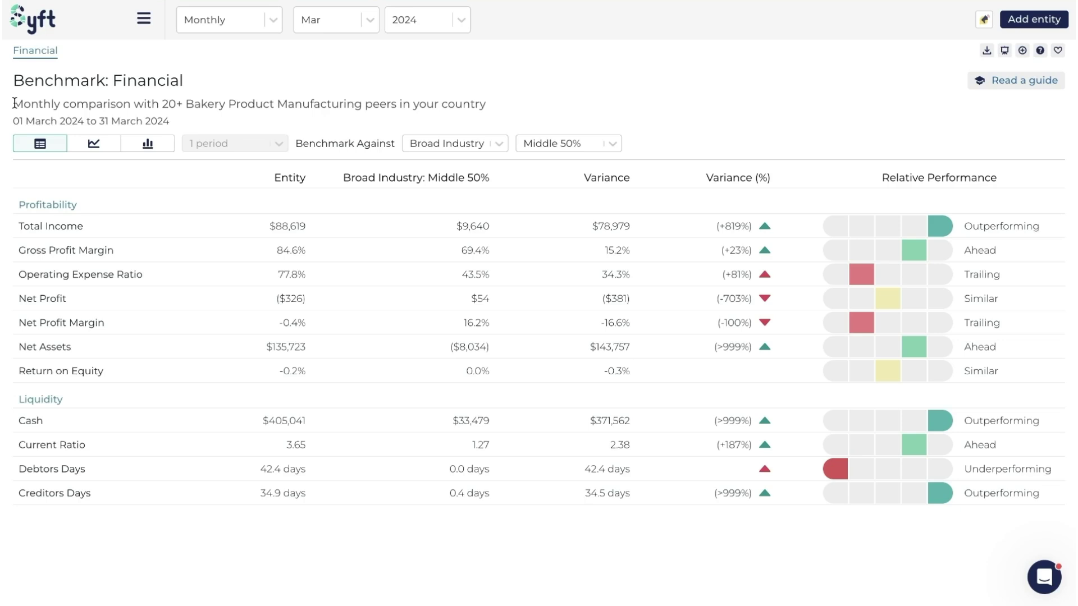
{"action": "left_click_drag", "start_coordinate": [14, 102], "coordinate": [507, 106]}
{"action": "left_click", "coordinate": [507, 106]}
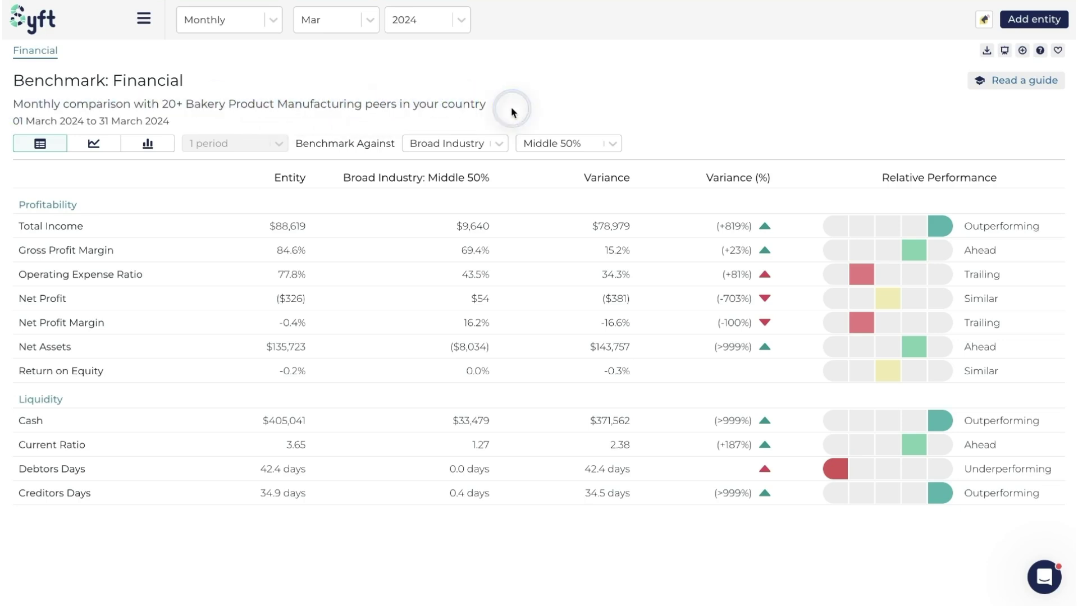
{"action": "left_click", "coordinate": [173, 103]}
{"action": "double_click", "coordinate": [173, 104]}
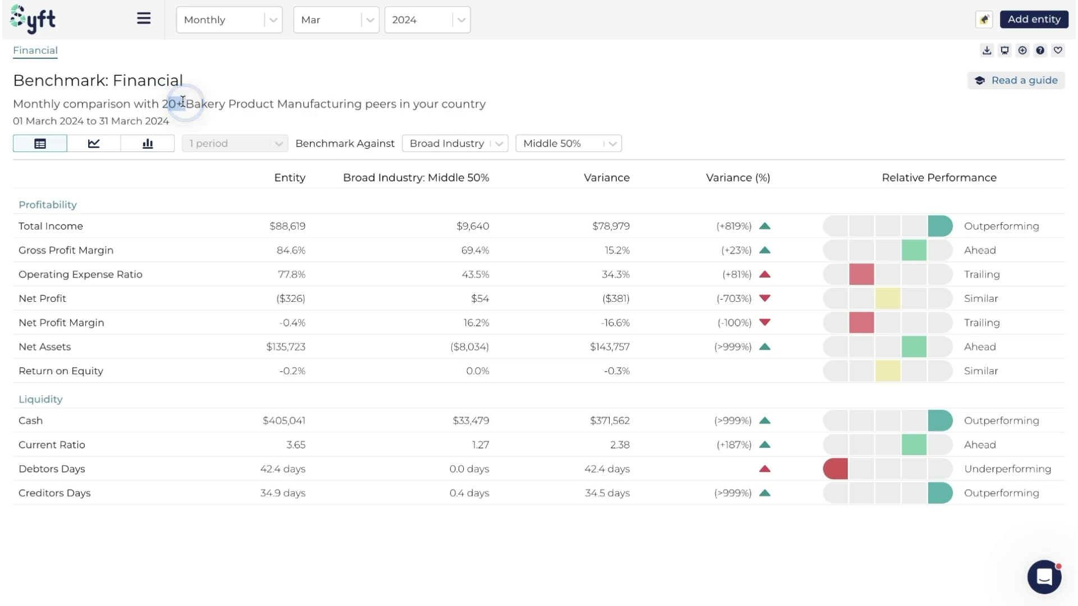
{"action": "left_click", "coordinate": [479, 104]}
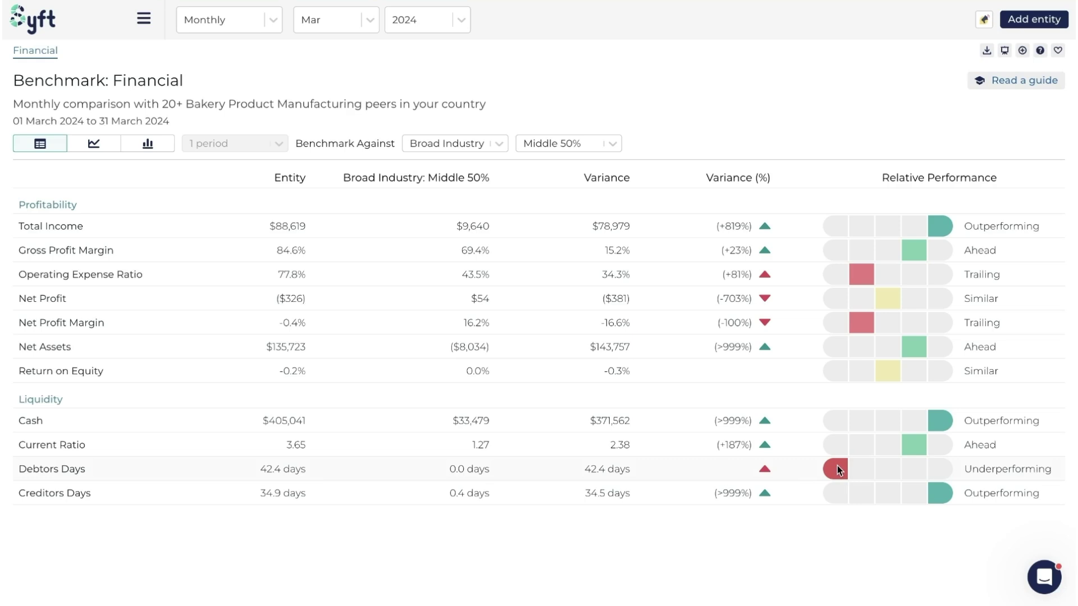
Benchmark against the 210+ Manufacturing Sector peers, then switch to Selected USD entities.
{"action": "left_click", "coordinate": [499, 145]}
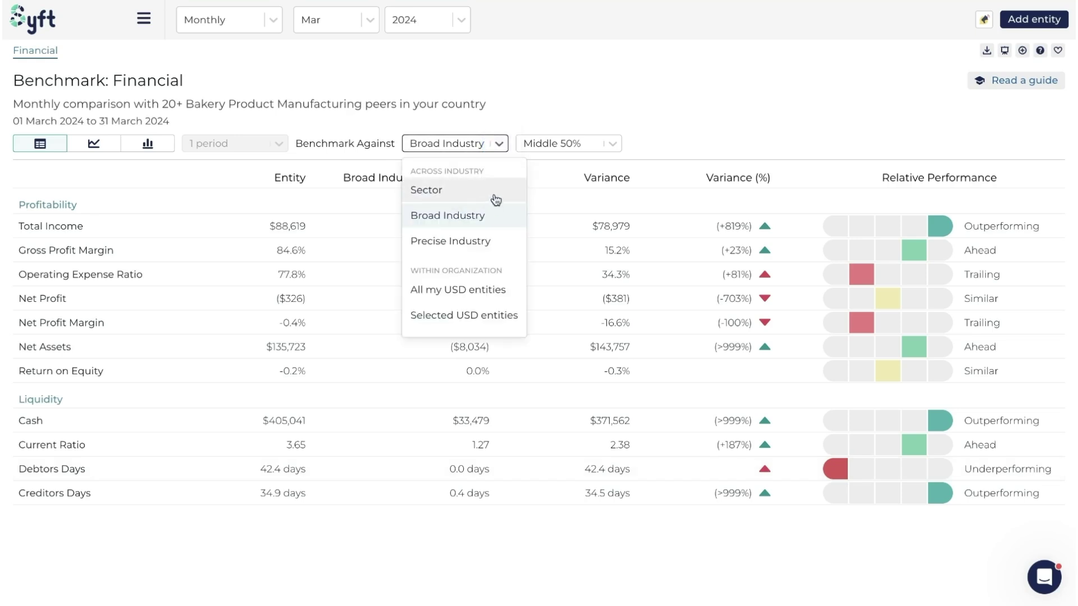
{"action": "left_click", "coordinate": [458, 197]}
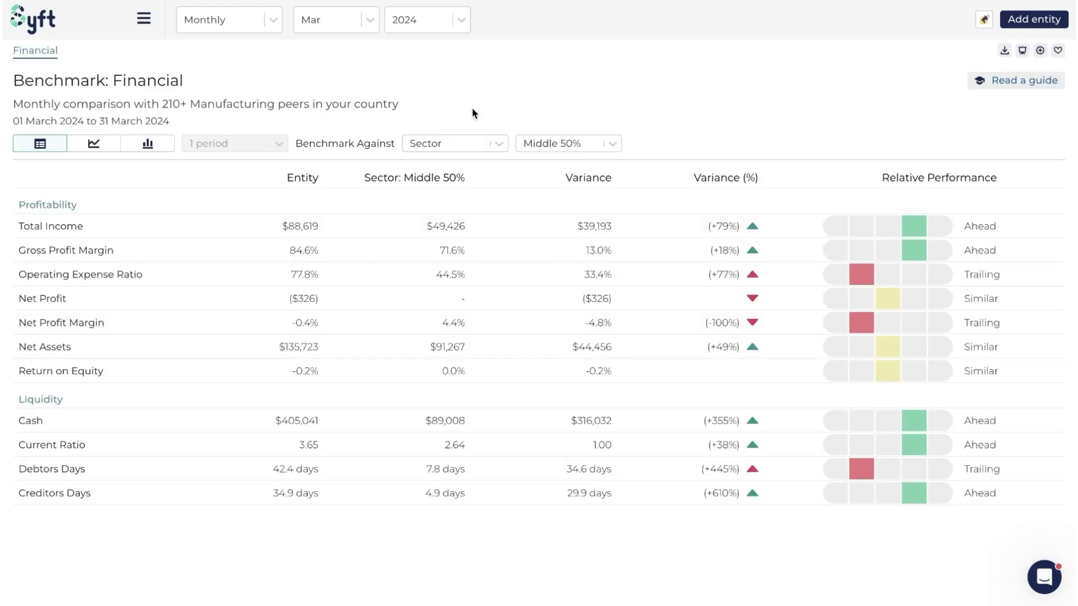
{"action": "left_click_drag", "start_coordinate": [162, 104], "coordinate": [309, 103]}
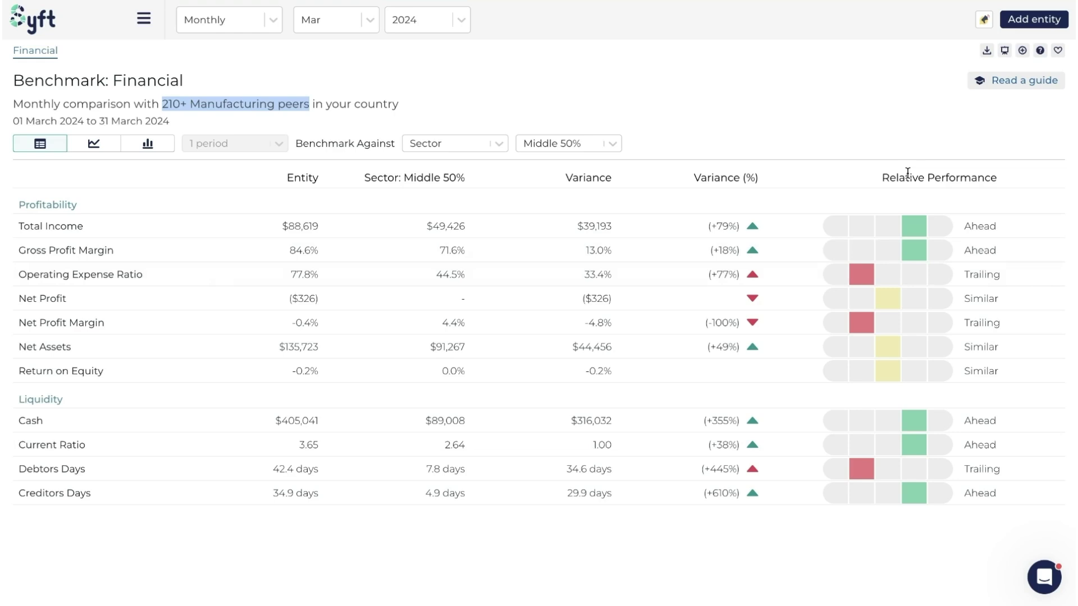
{"action": "left_click", "coordinate": [494, 142]}
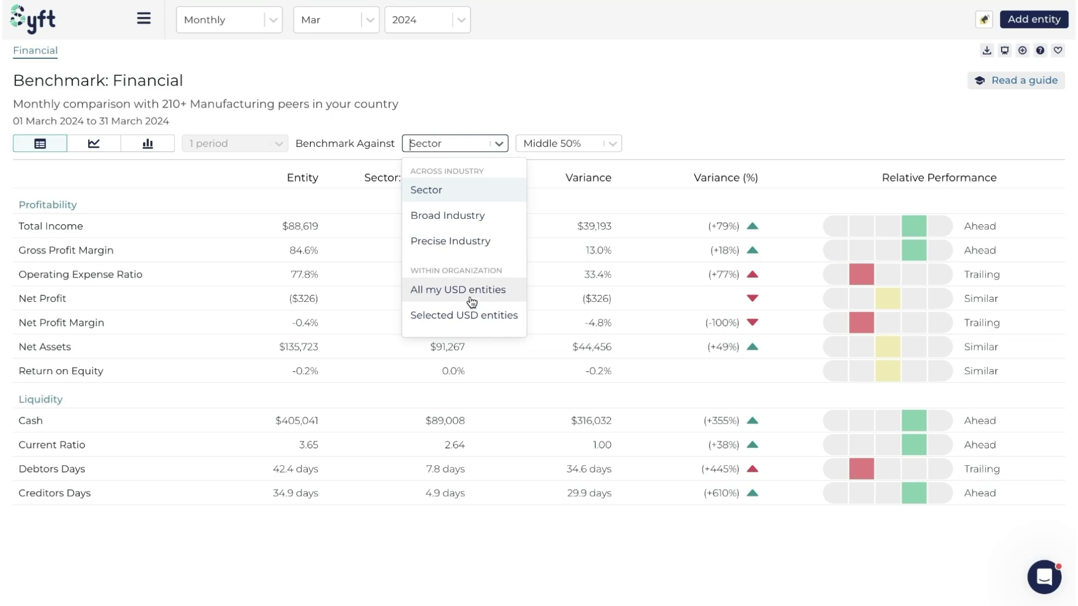
{"action": "left_click", "coordinate": [479, 315]}
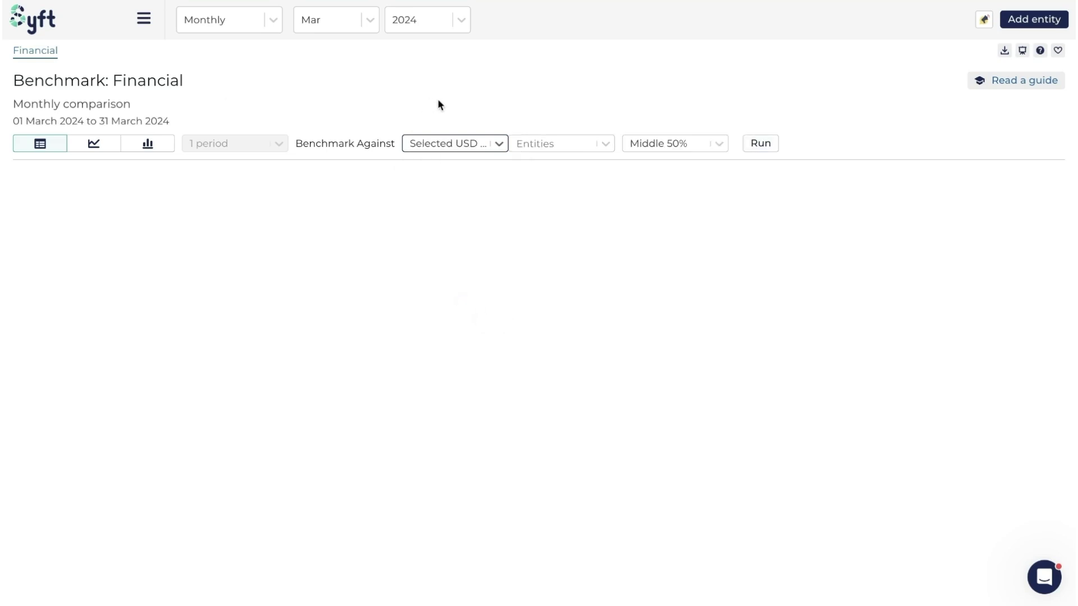
{"action": "left_click", "coordinate": [572, 145]}
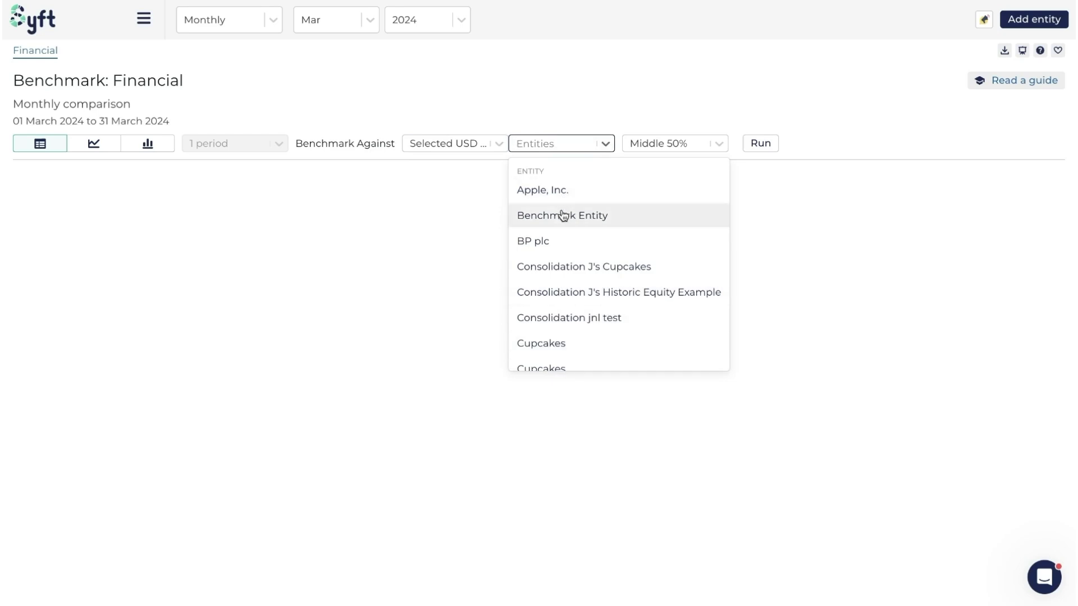
{"action": "left_click", "coordinate": [556, 267]}
{"action": "left_click", "coordinate": [550, 320]}
{"action": "left_click", "coordinate": [551, 343]}
{"action": "scroll", "coordinate": [551, 353], "scroll_direction": "down", "scroll_amount": 2}
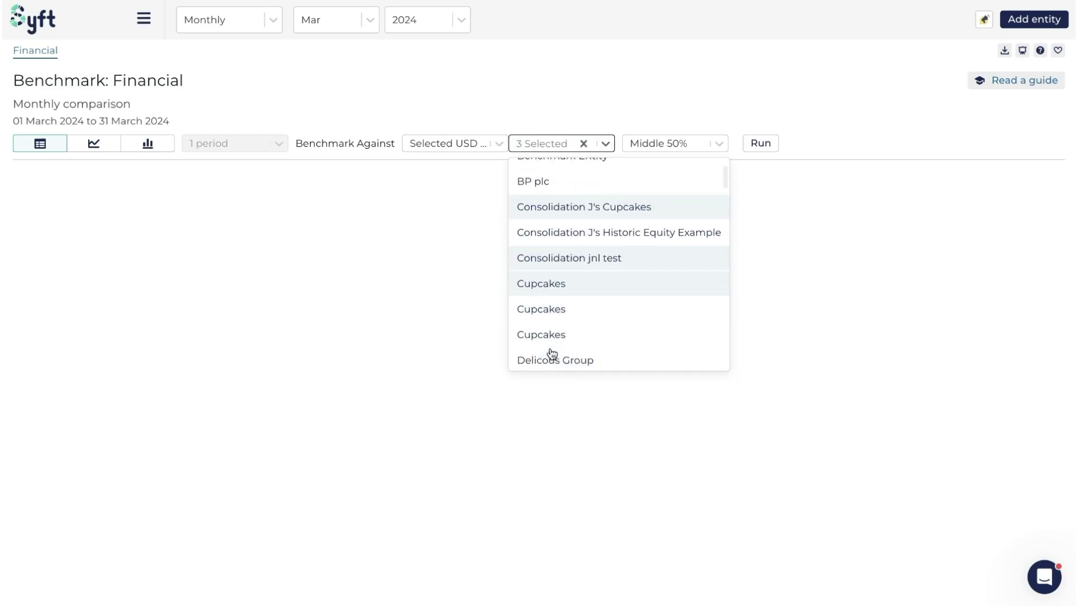
{"action": "left_click", "coordinate": [550, 312]}
{"action": "left_click", "coordinate": [552, 345]}
{"action": "left_click", "coordinate": [553, 355]}
{"action": "scroll", "coordinate": [554, 351], "scroll_direction": "down", "scroll_amount": 1}
{"action": "left_click", "coordinate": [761, 144]}
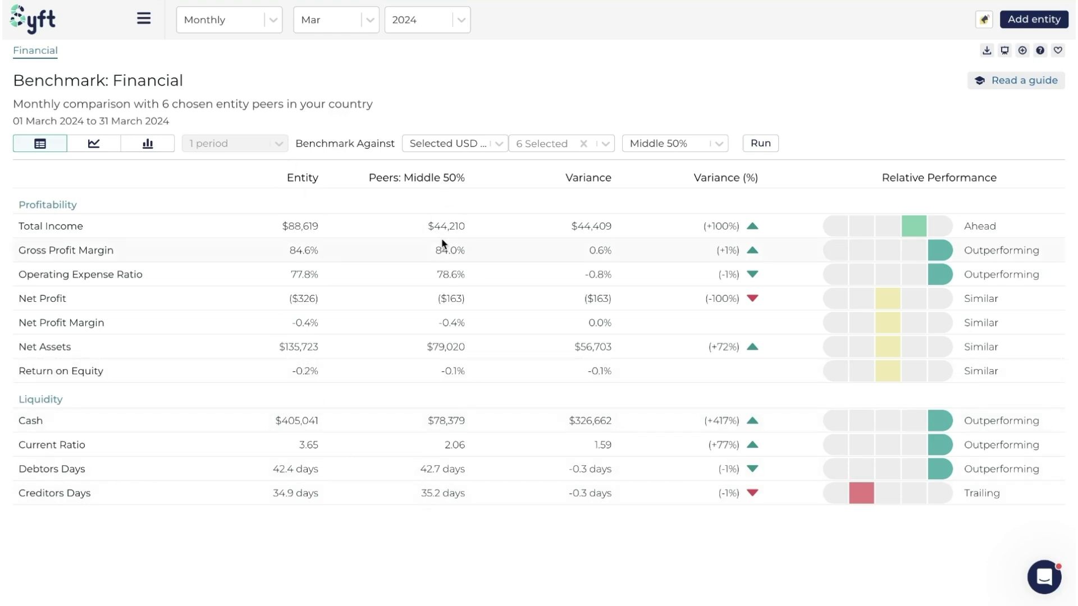
{"action": "left_click", "coordinate": [499, 145]}
{"action": "left_click", "coordinate": [452, 187]}
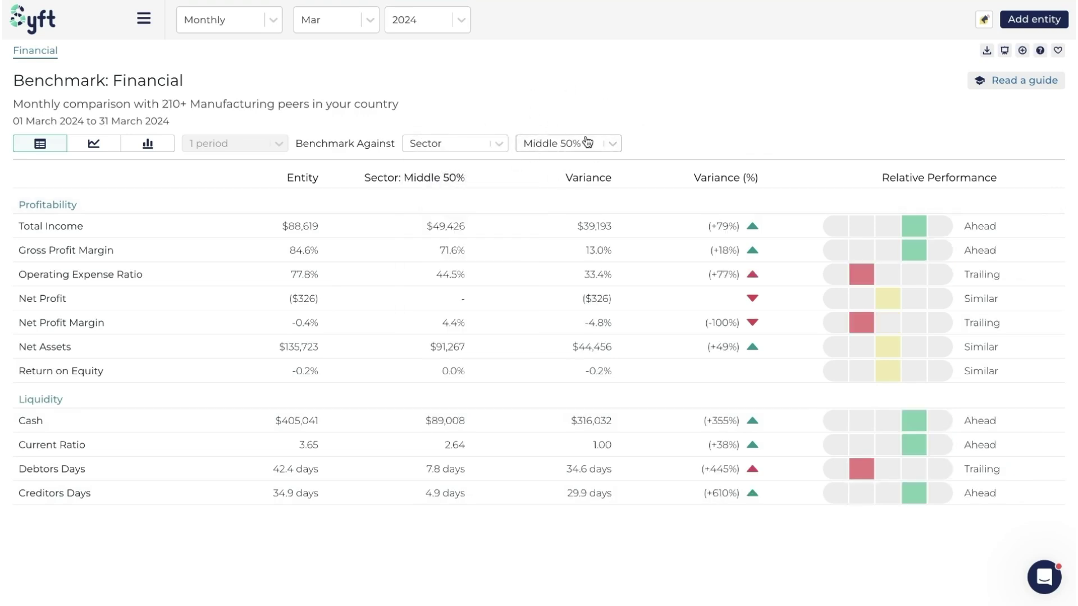
{"action": "left_click", "coordinate": [614, 144]}
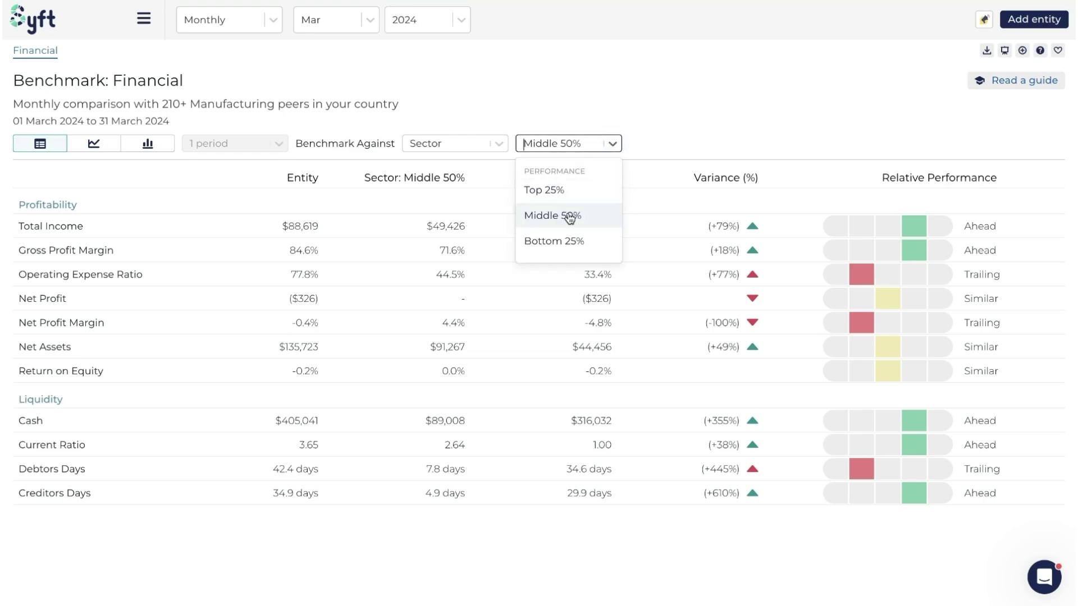
{"action": "left_click", "coordinate": [539, 106]}
{"action": "left_click", "coordinate": [447, 145]}
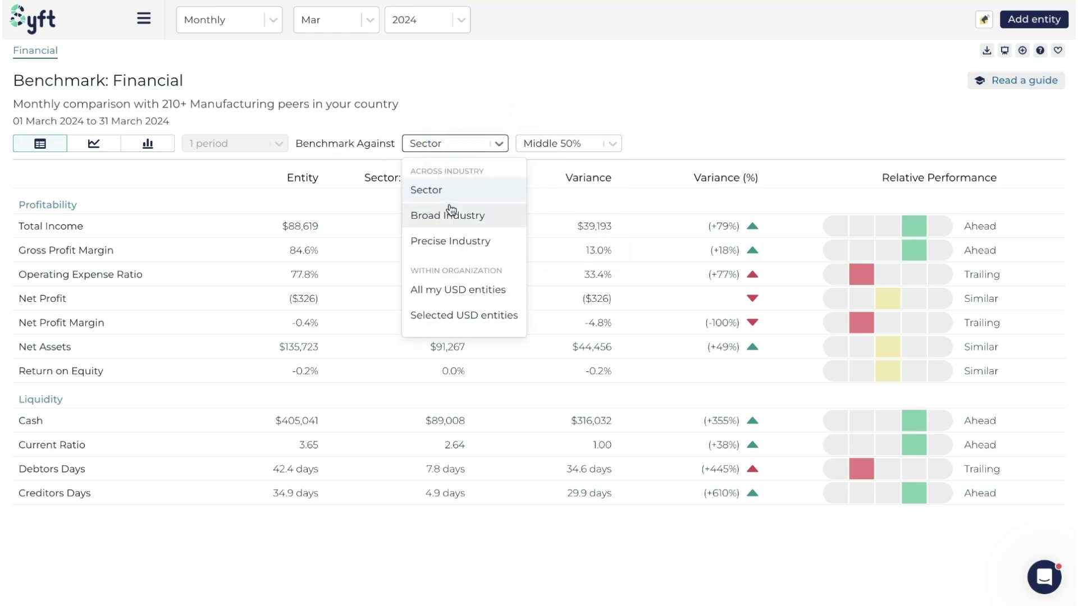
{"action": "left_click", "coordinate": [480, 105]}
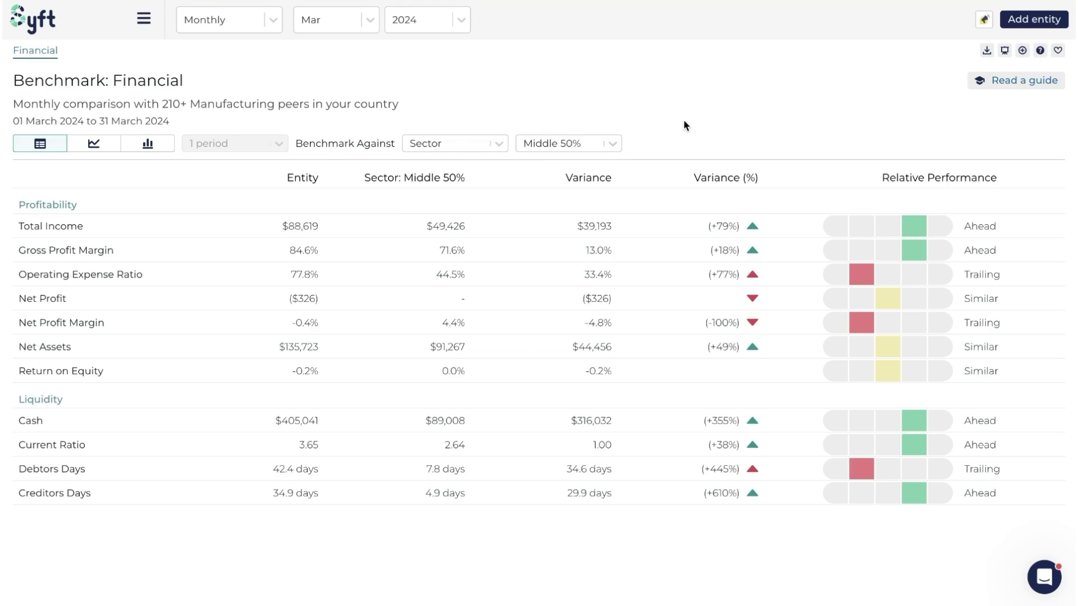
{"action": "left_click", "coordinate": [617, 144]}
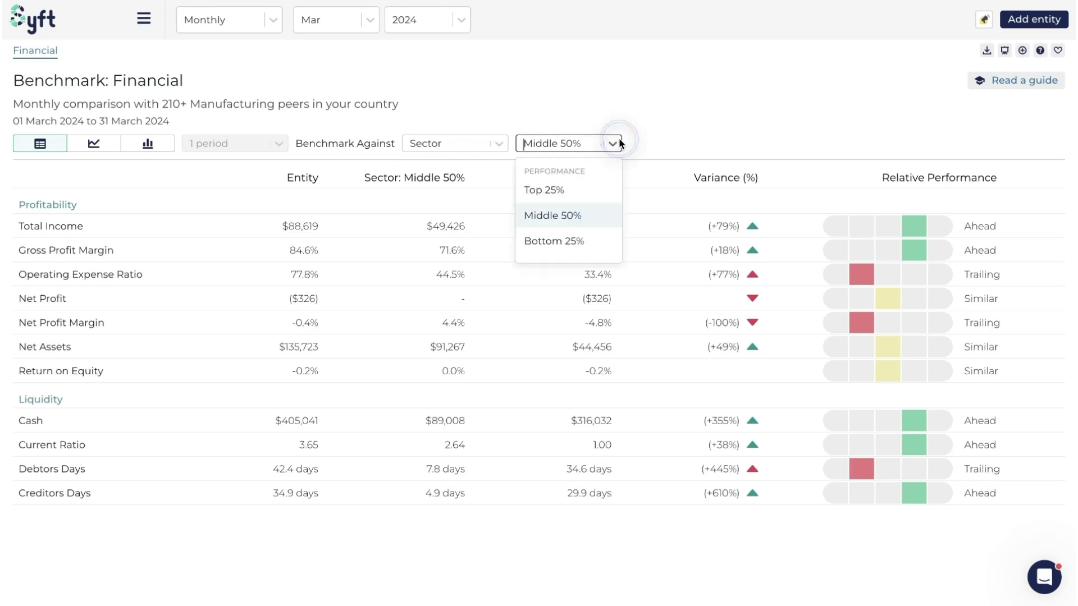
{"action": "left_click", "coordinate": [580, 241]}
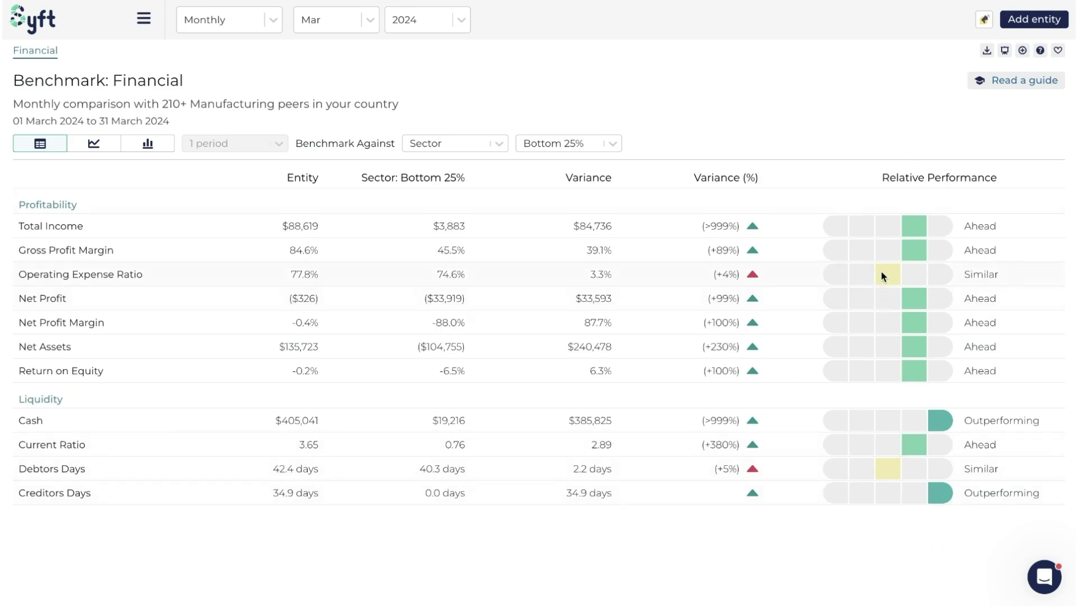
{"action": "left_click_drag", "start_coordinate": [147, 274], "coordinate": [27, 275]}
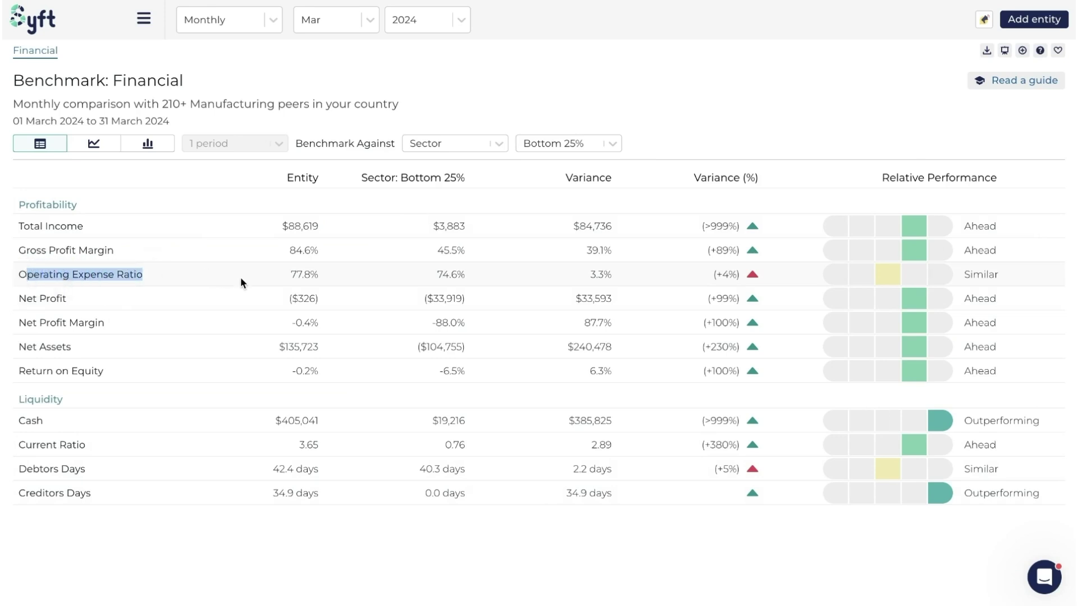
{"action": "left_click_drag", "start_coordinate": [92, 470], "coordinate": [22, 471]}
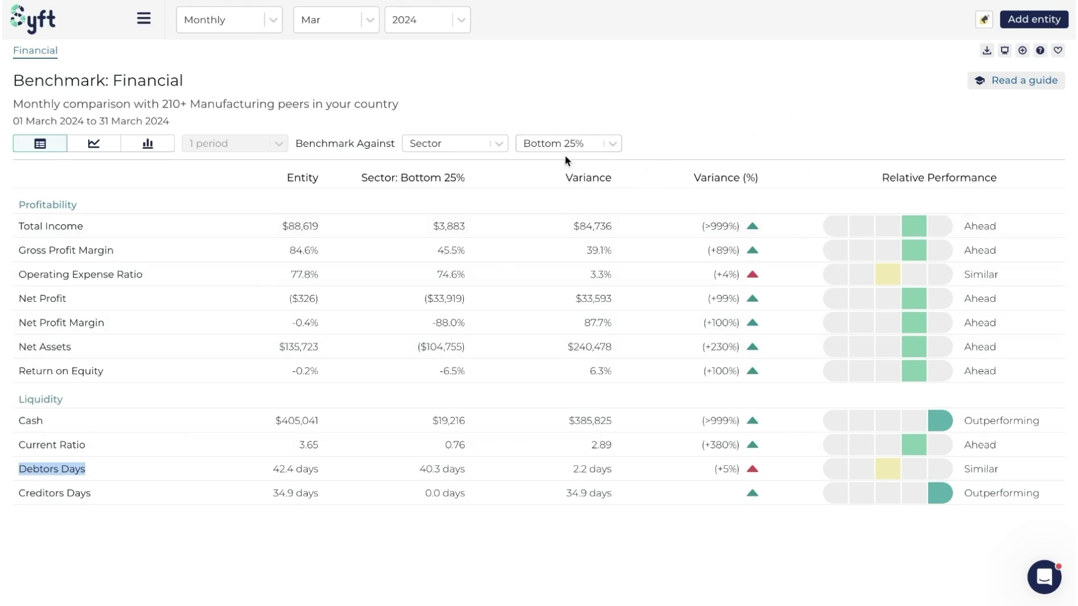
{"action": "left_click", "coordinate": [612, 144]}
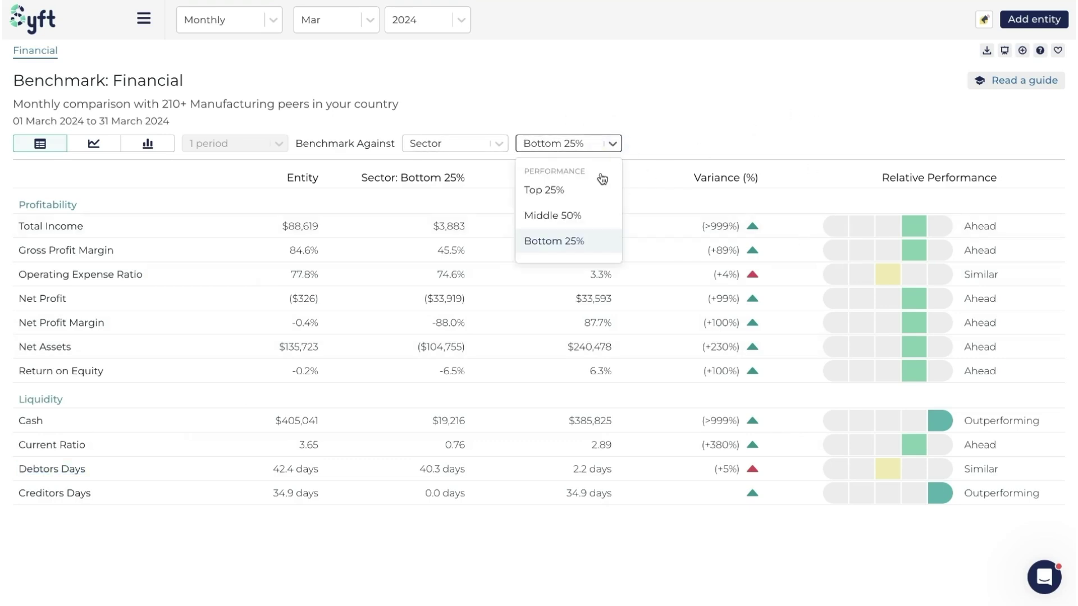
{"action": "left_click", "coordinate": [576, 218]}
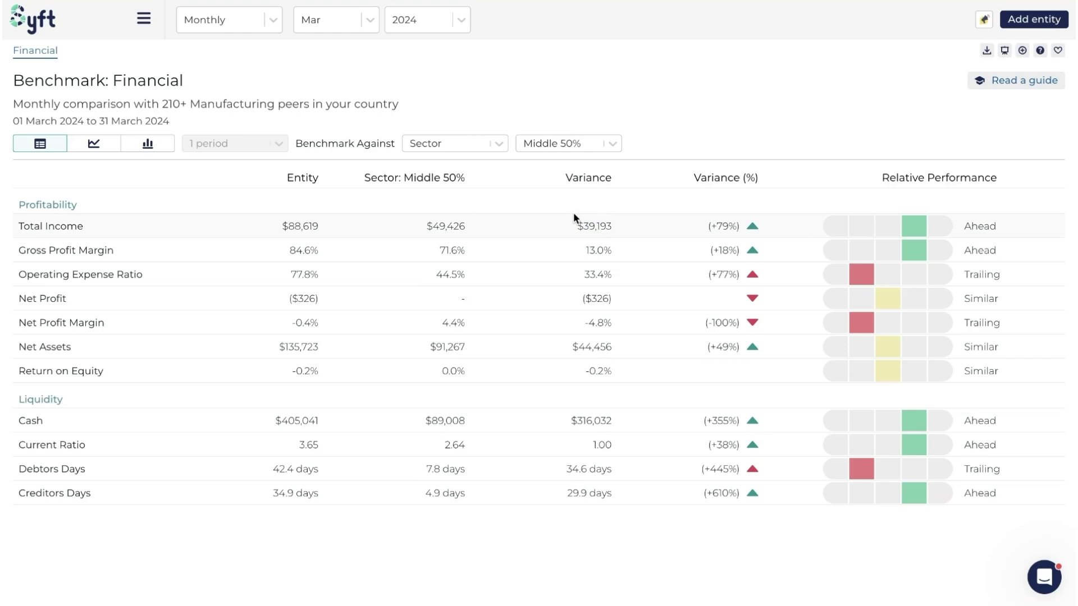
{"action": "left_click", "coordinate": [806, 117]}
{"action": "double_click", "coordinate": [72, 318]}
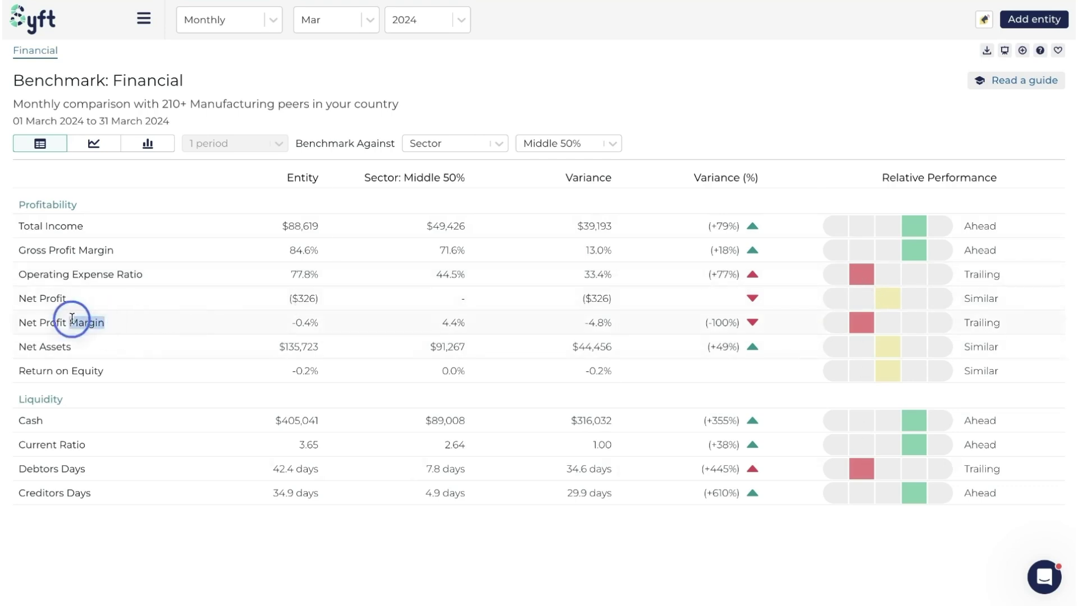
{"action": "left_click_drag", "start_coordinate": [163, 274], "coordinate": [39, 274]}
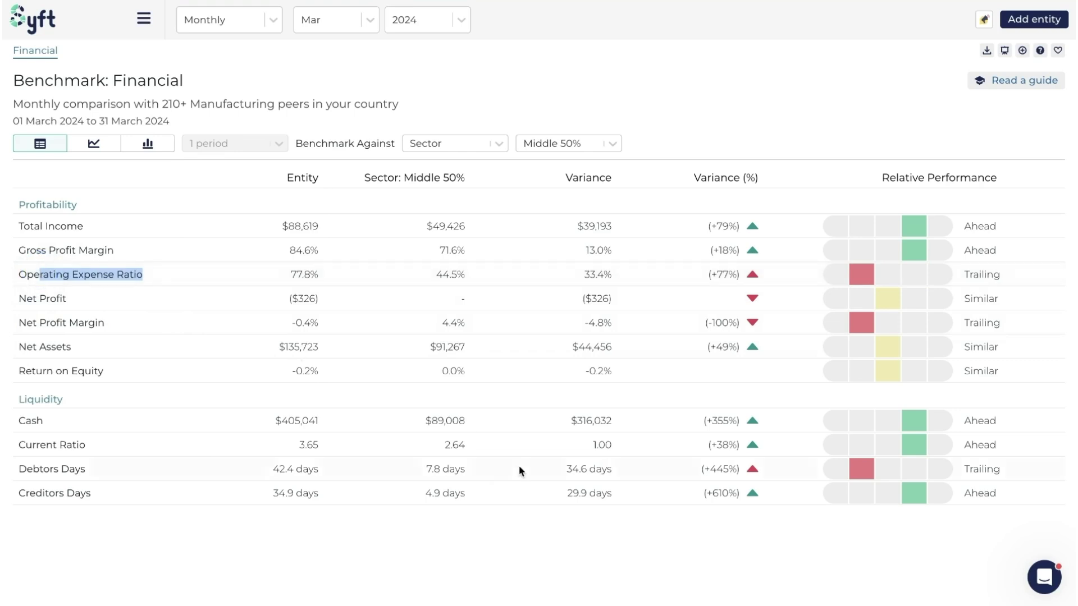
{"action": "left_click_drag", "start_coordinate": [87, 469], "coordinate": [33, 469]}
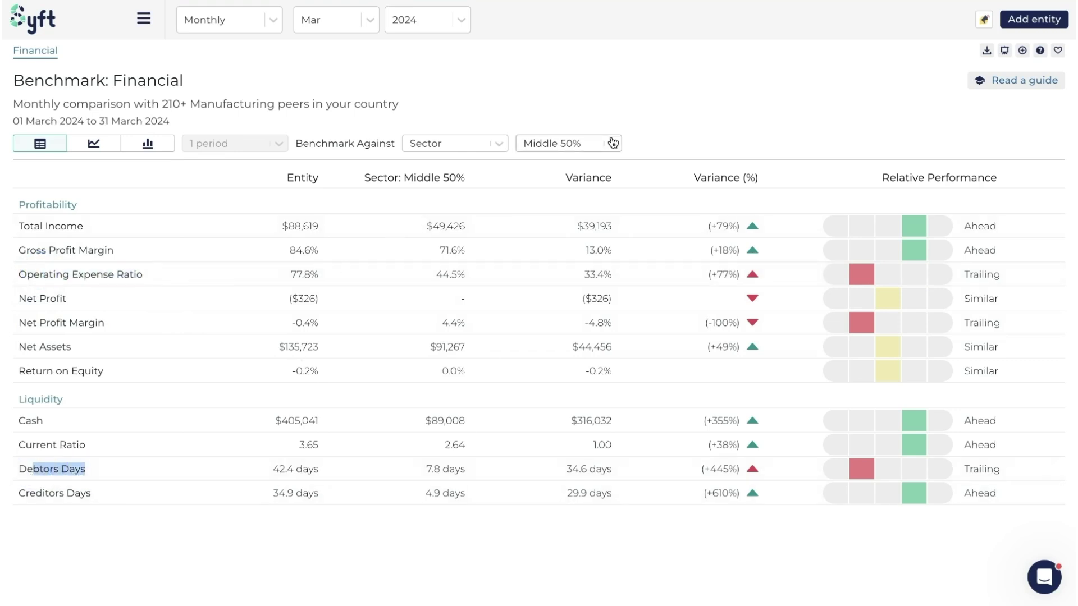
{"action": "left_click", "coordinate": [612, 143]}
{"action": "left_click", "coordinate": [568, 194]}
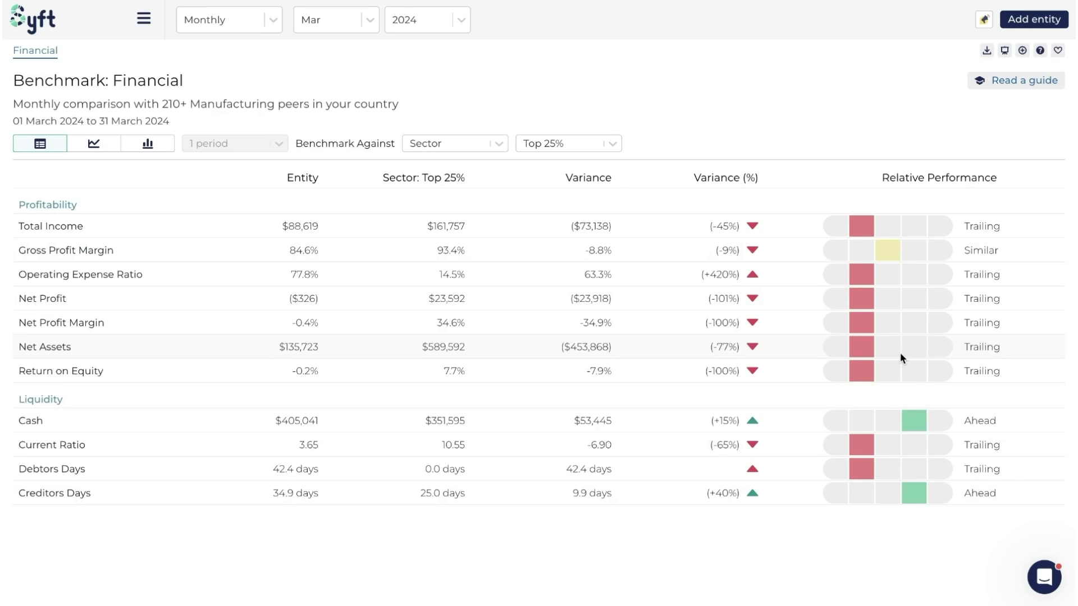
{"action": "left_click", "coordinate": [613, 144]}
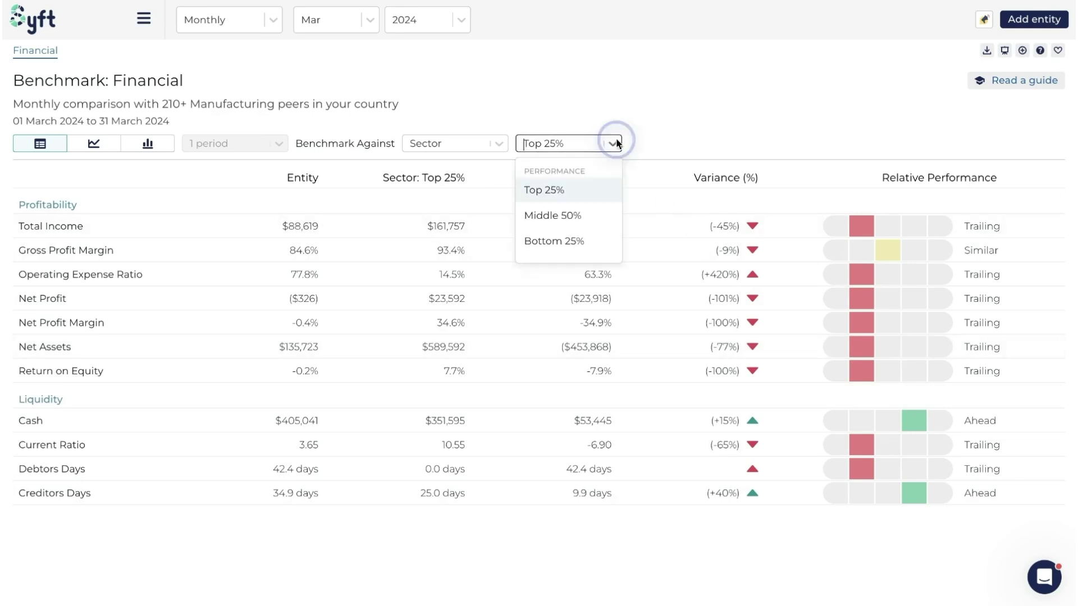
{"action": "left_click", "coordinate": [584, 211]}
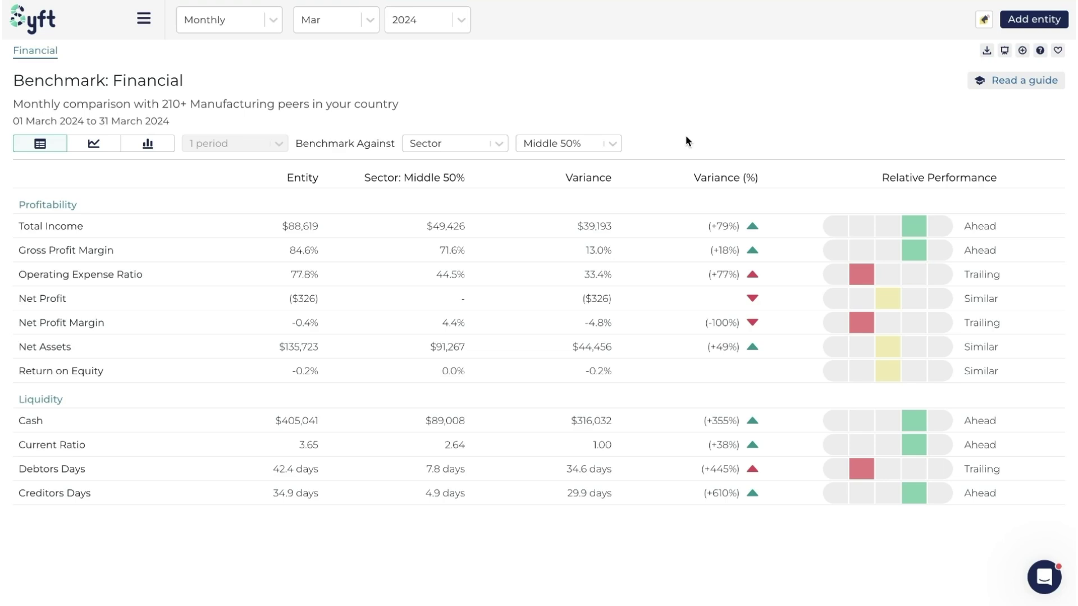
{"action": "left_click_drag", "start_coordinate": [147, 274], "coordinate": [18, 274]}
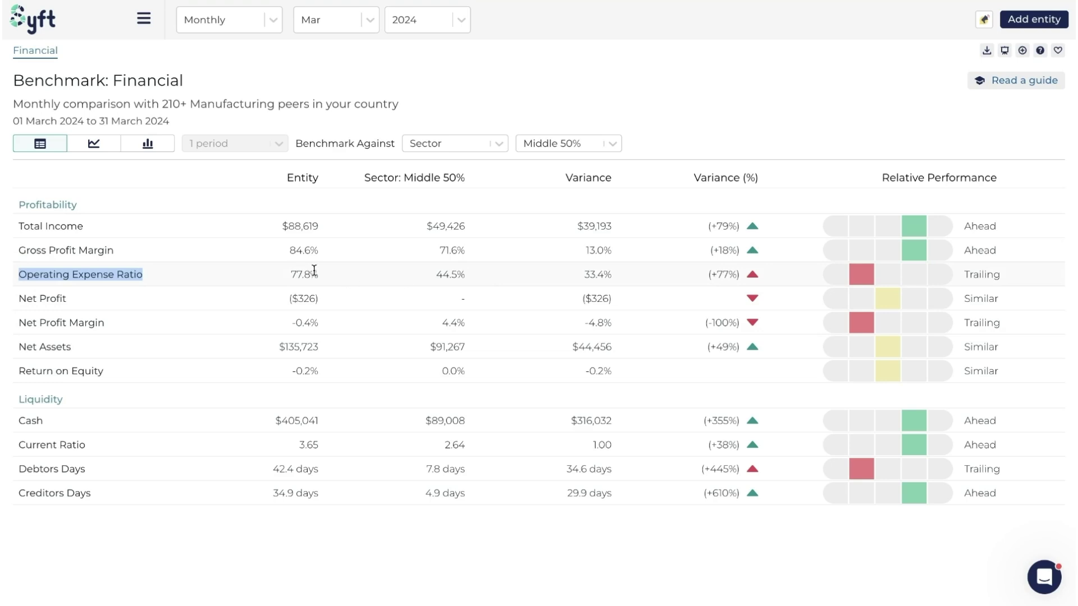
{"action": "left_click_drag", "start_coordinate": [318, 274], "coordinate": [290, 275]}
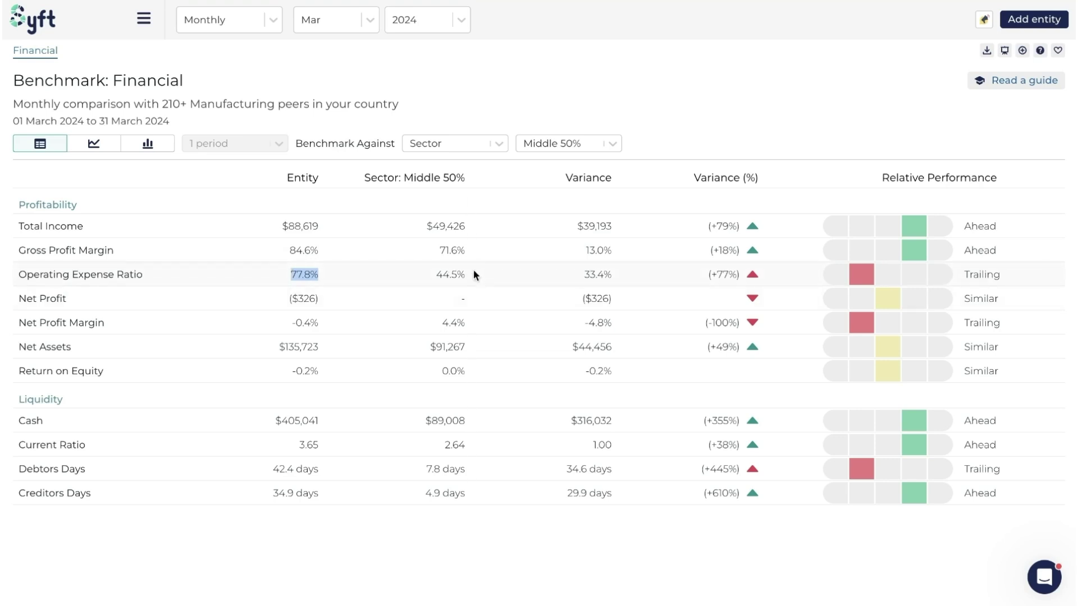
{"action": "left_click_drag", "start_coordinate": [469, 274], "coordinate": [435, 274]}
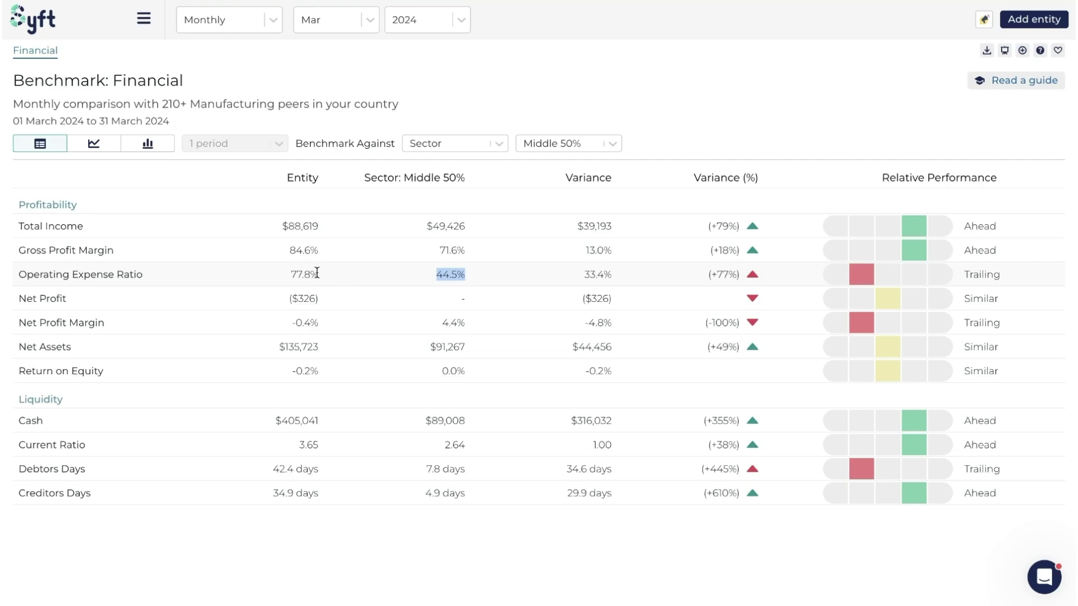
{"action": "left_click_drag", "start_coordinate": [143, 274], "coordinate": [26, 274]}
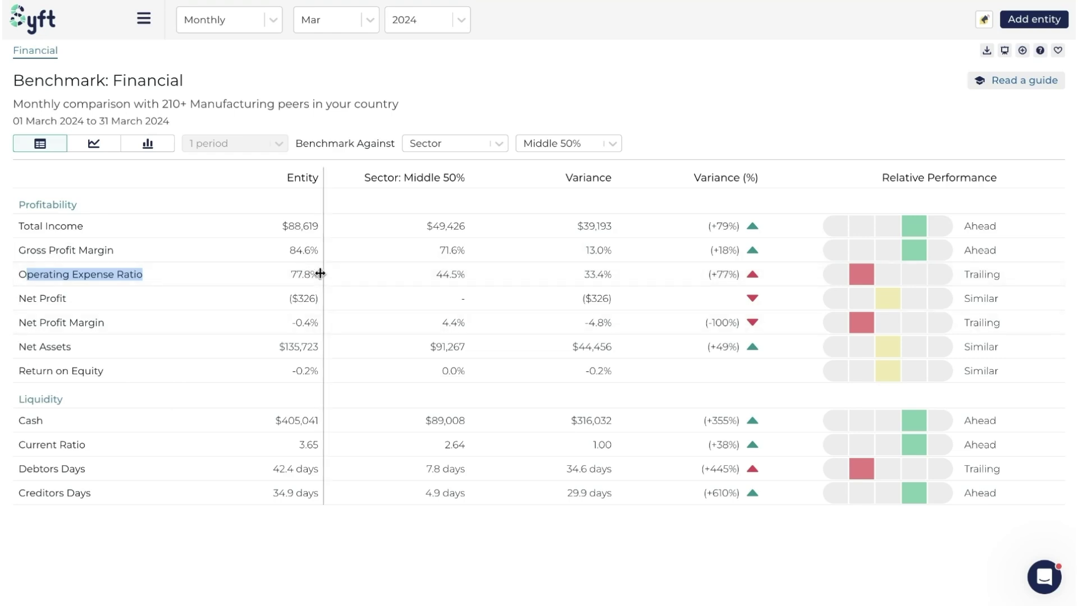
{"action": "left_click_drag", "start_coordinate": [87, 469], "coordinate": [30, 469]}
{"action": "left_click_drag", "start_coordinate": [427, 469], "coordinate": [461, 469]}
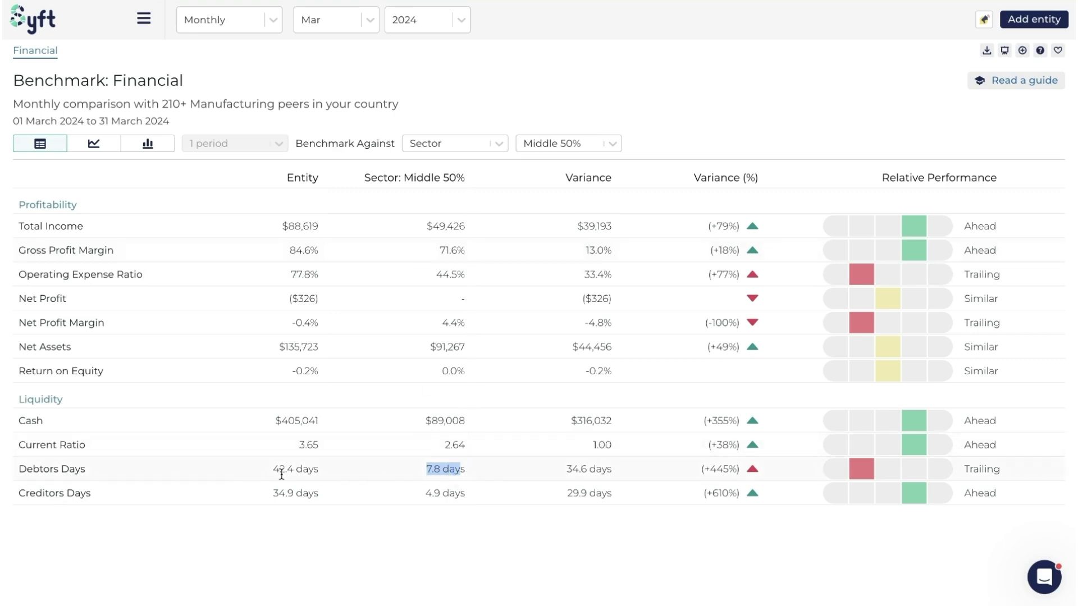
{"action": "left_click_drag", "start_coordinate": [273, 469], "coordinate": [320, 469]}
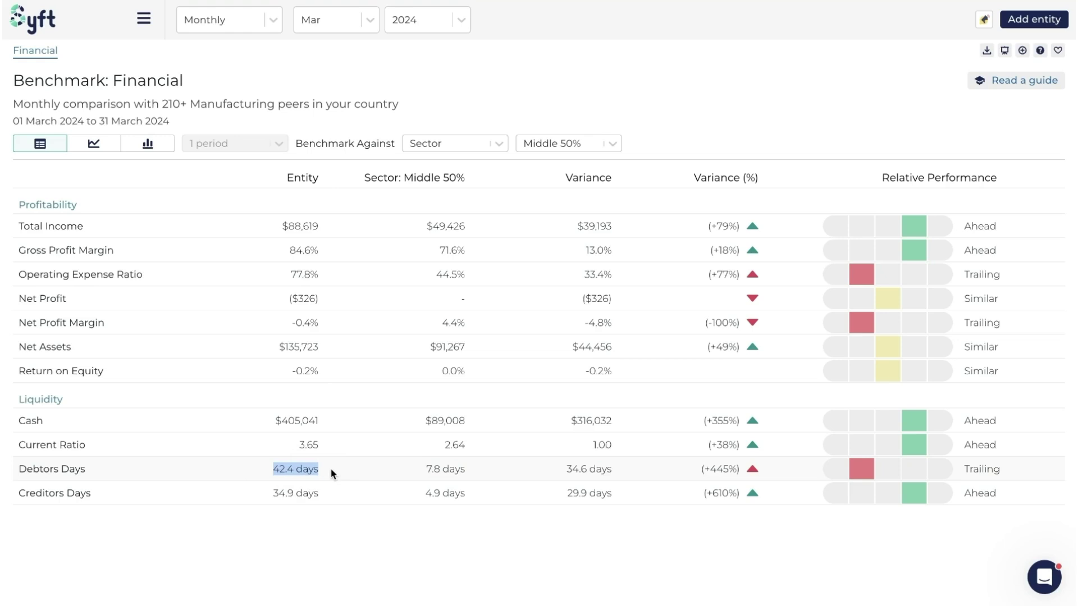
{"action": "left_click", "coordinate": [331, 474]}
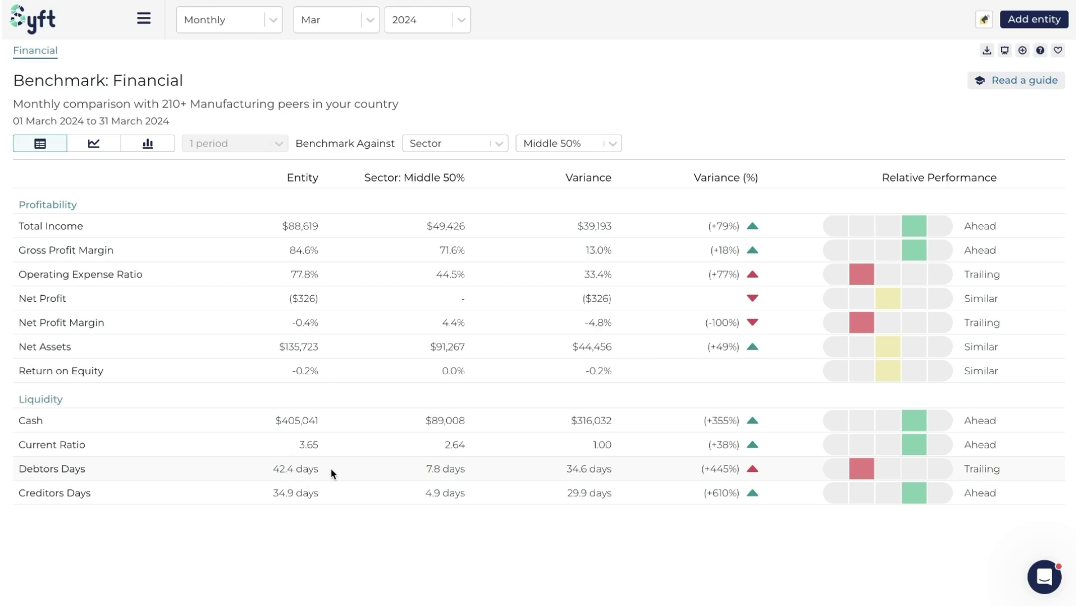
{"action": "left_click_drag", "start_coordinate": [320, 471], "coordinate": [274, 466]}
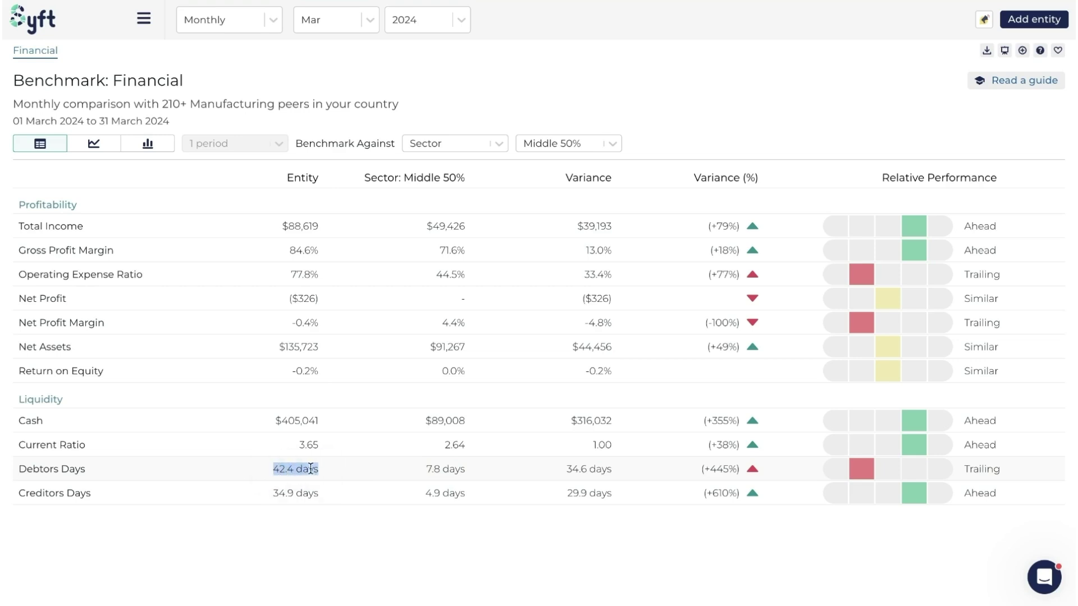
{"action": "left_click", "coordinate": [341, 470]}
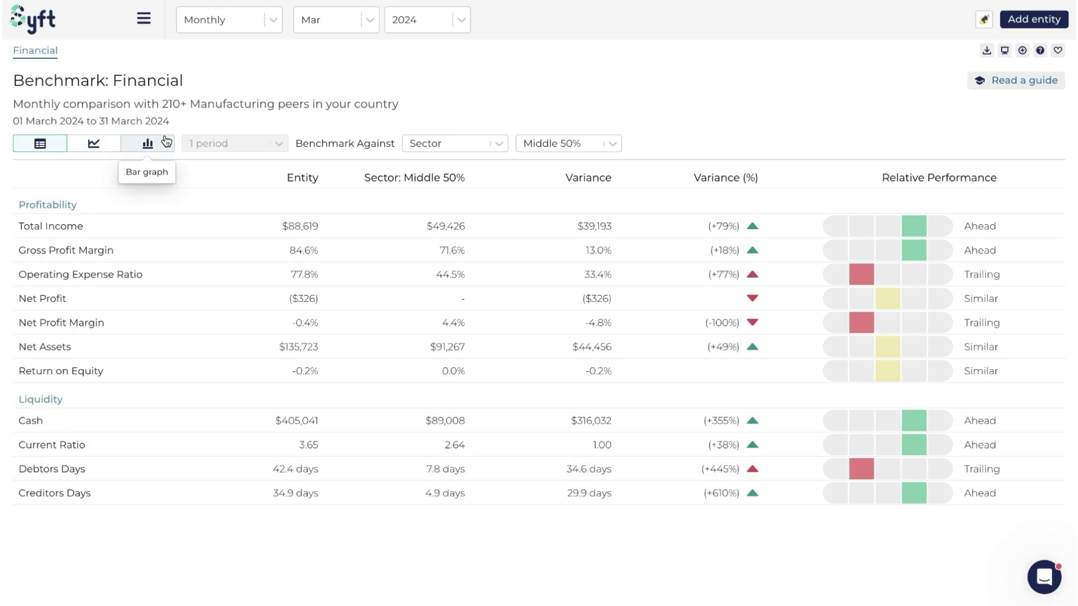
Show a line graph of Debtors Days instead of Total Income against Sector Middle 50%.
{"action": "left_click", "coordinate": [94, 143]}
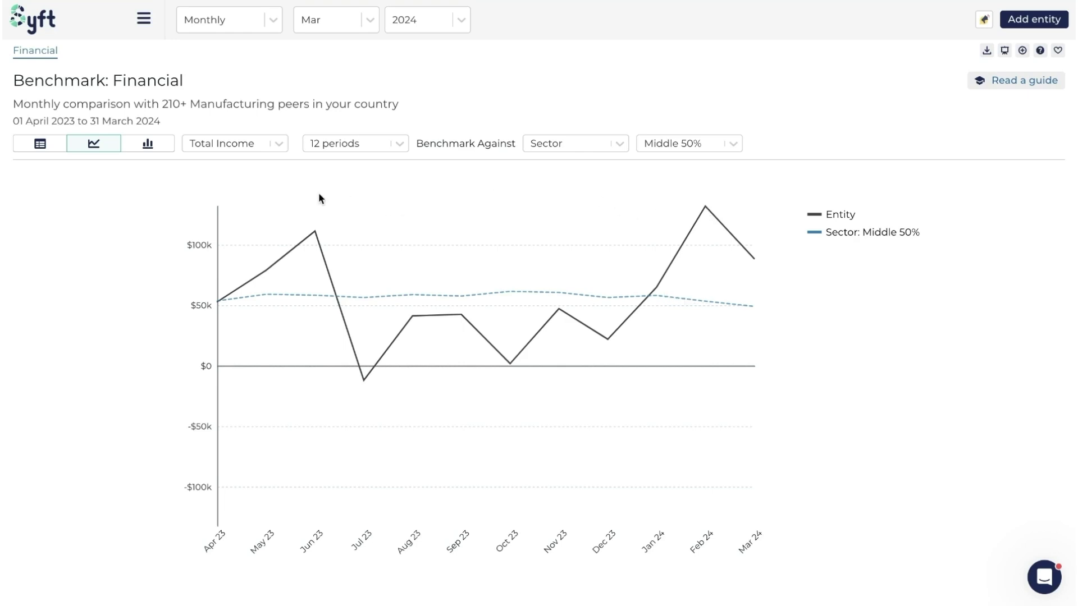
{"action": "left_click", "coordinate": [279, 144]}
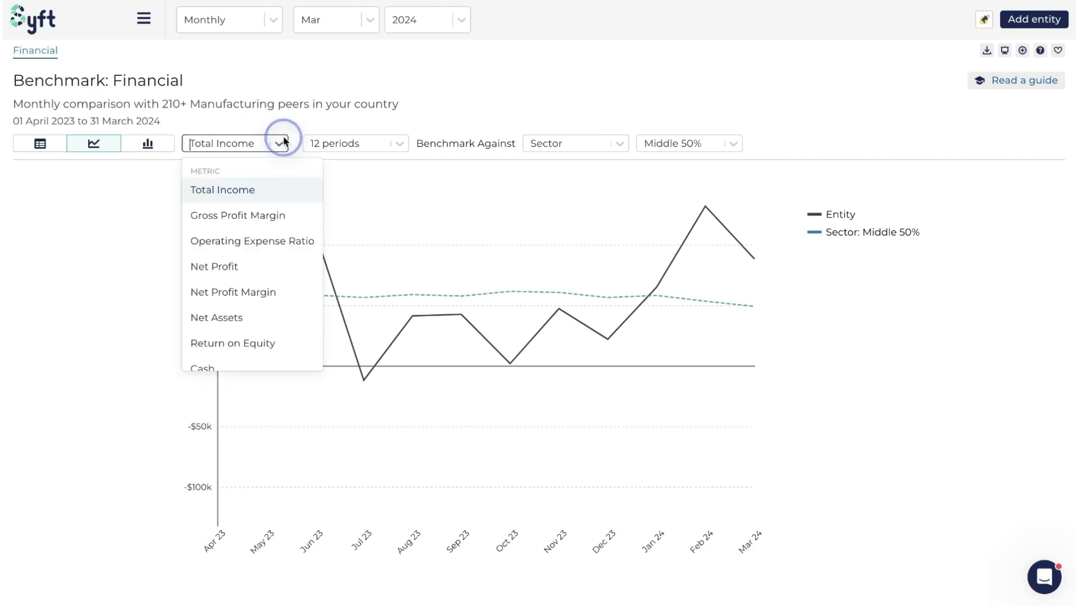
{"action": "scroll", "coordinate": [270, 264], "scroll_direction": "down", "scroll_amount": 2}
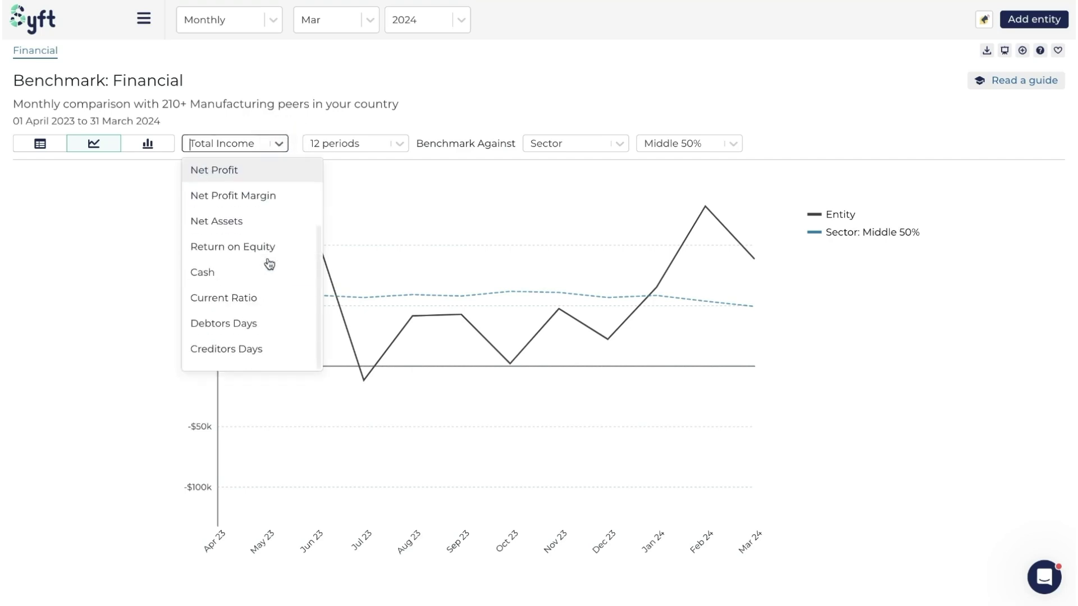
{"action": "left_click", "coordinate": [234, 328]}
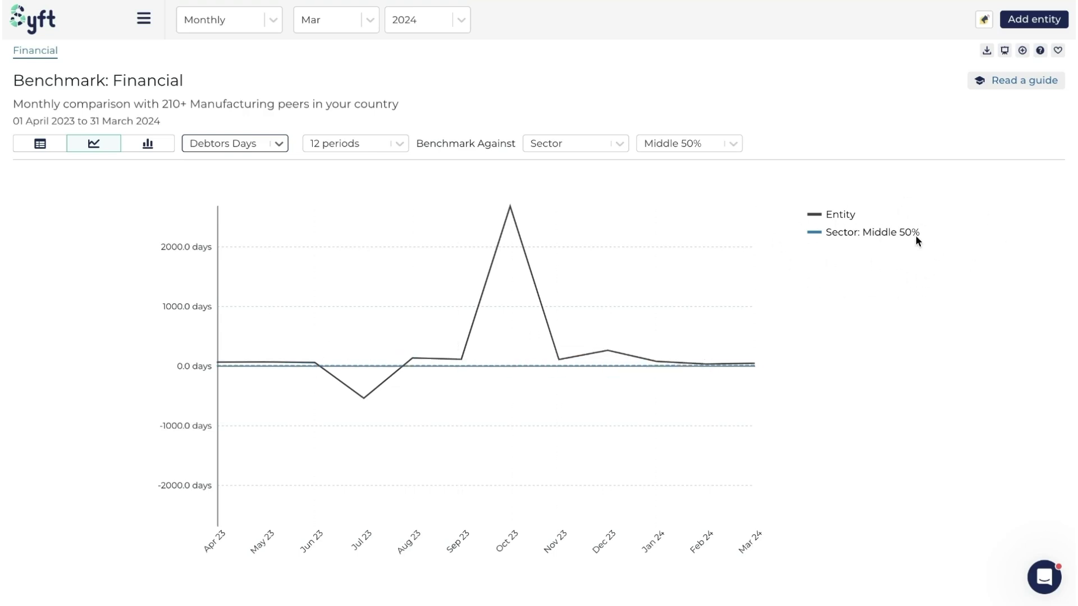
Benchmark against Broad Industry peers, keeping the Middle 50% tier.
{"action": "left_click", "coordinate": [613, 148]}
{"action": "left_click", "coordinate": [594, 211]}
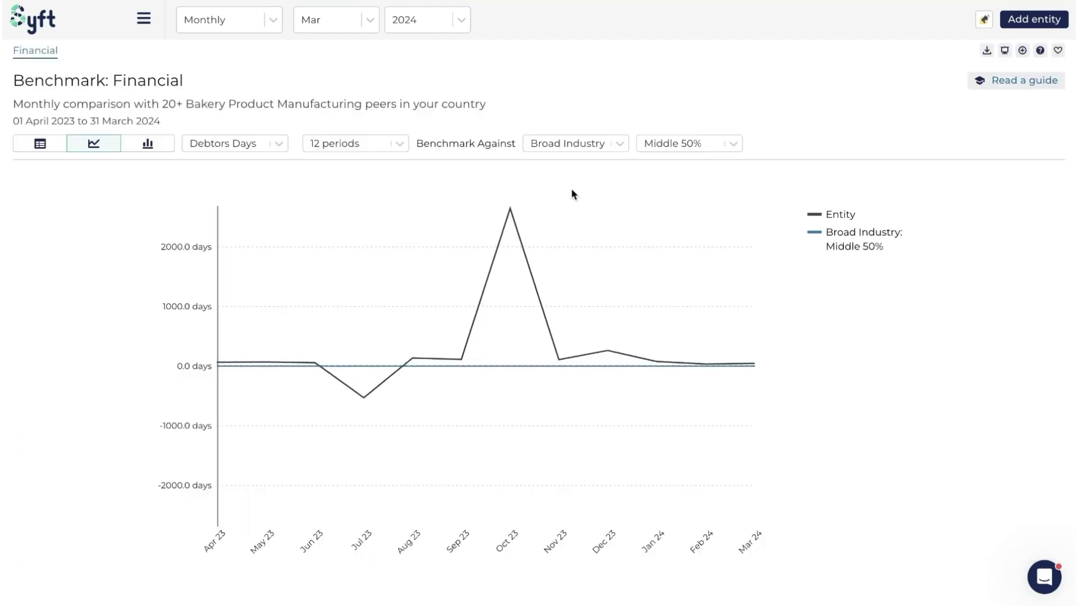
{"action": "left_click", "coordinate": [688, 145]}
{"action": "left_click", "coordinate": [774, 125]}
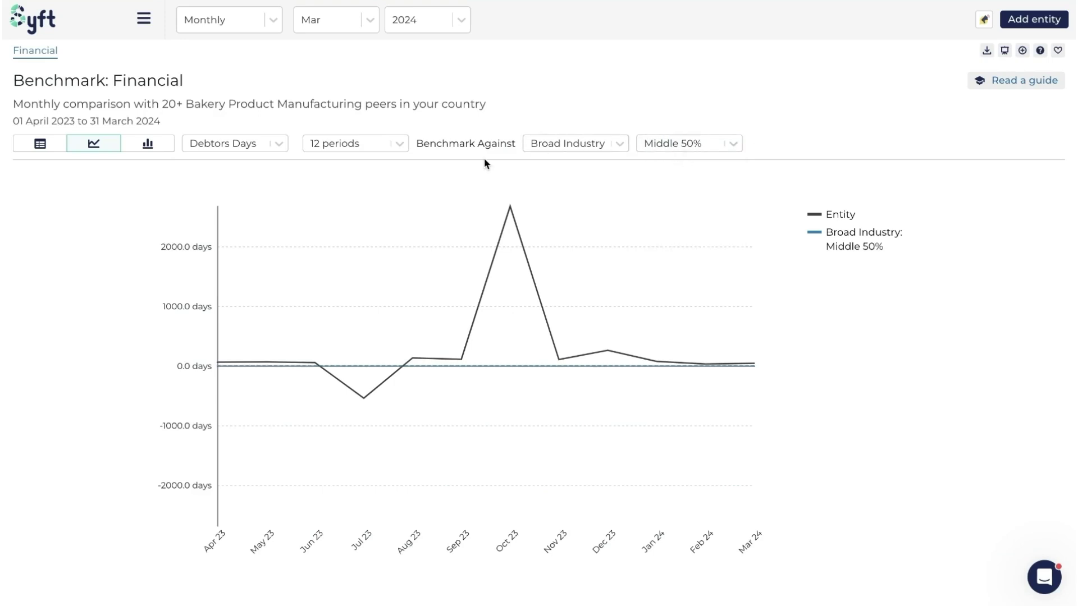
Chart Total Income as a bar graph, then return to the tabular view.
{"action": "left_click", "coordinate": [153, 149]}
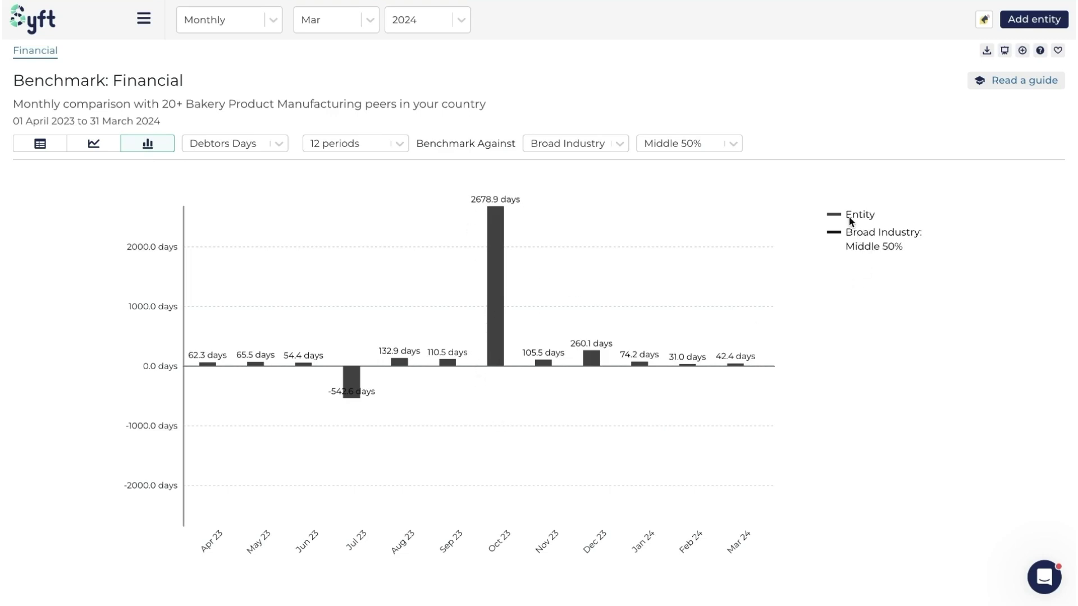
{"action": "left_click", "coordinate": [209, 143]}
{"action": "scroll", "coordinate": [241, 201], "scroll_direction": "up", "scroll_amount": 3}
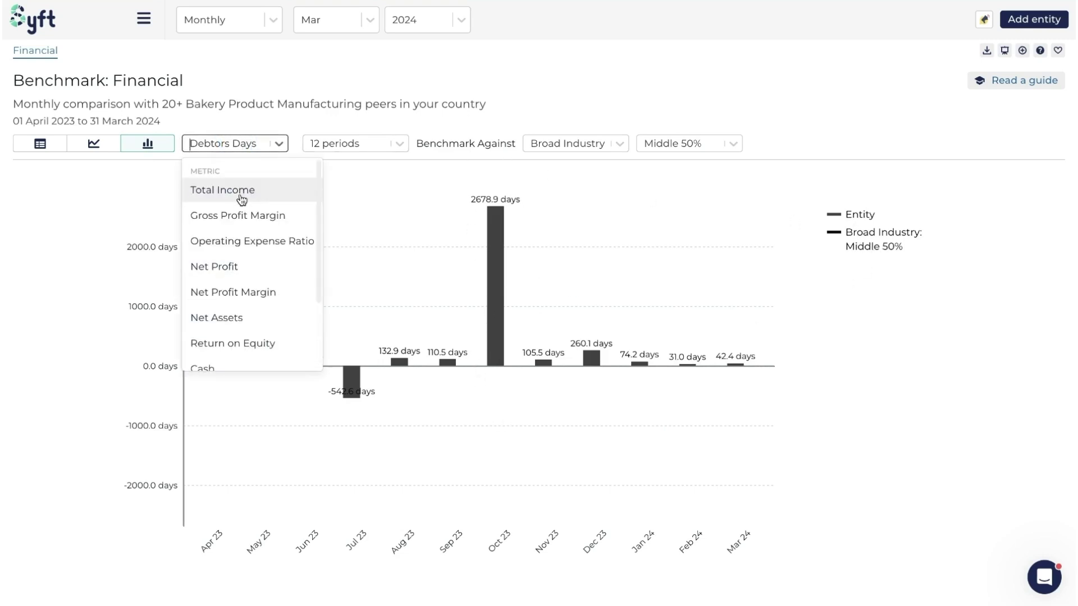
{"action": "left_click", "coordinate": [241, 187]}
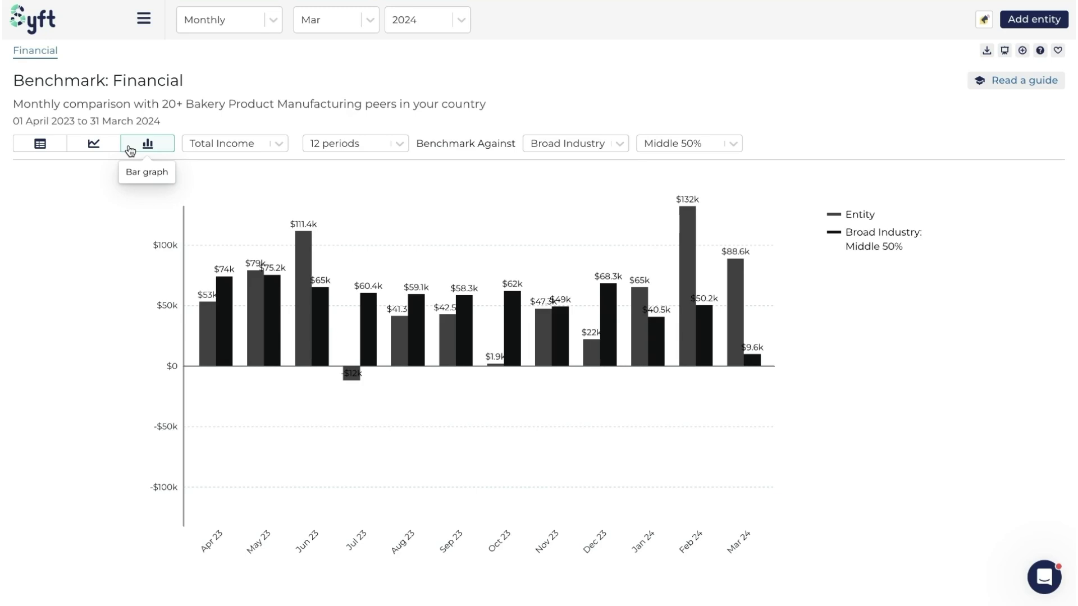
{"action": "left_click", "coordinate": [43, 148]}
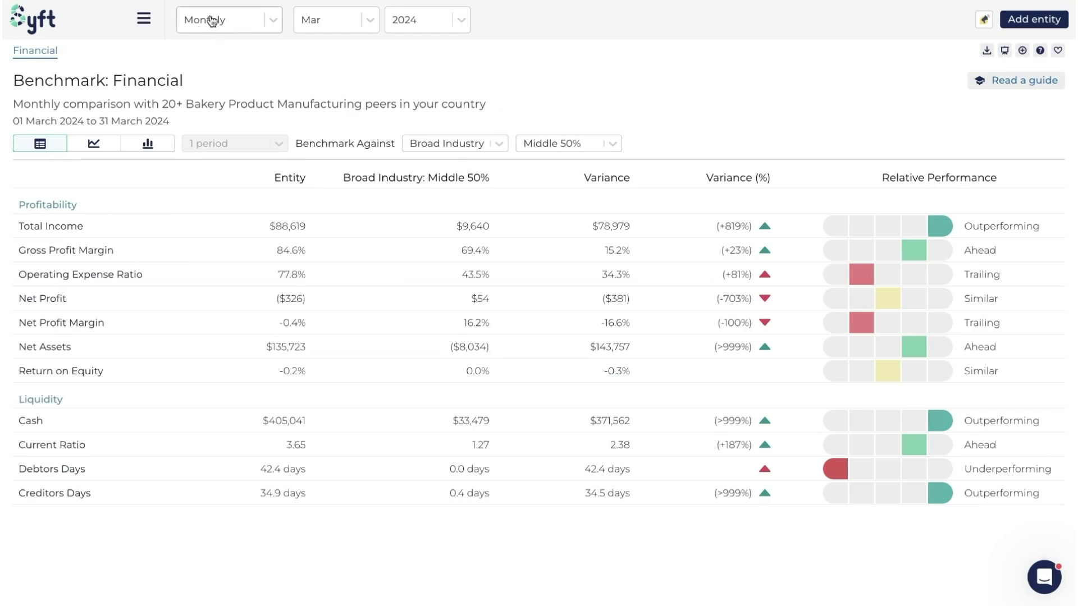
Set the period to February 2024 with Annual (Previous 12m) comparison.
{"action": "left_click", "coordinate": [370, 21]}
{"action": "left_click", "coordinate": [341, 87]}
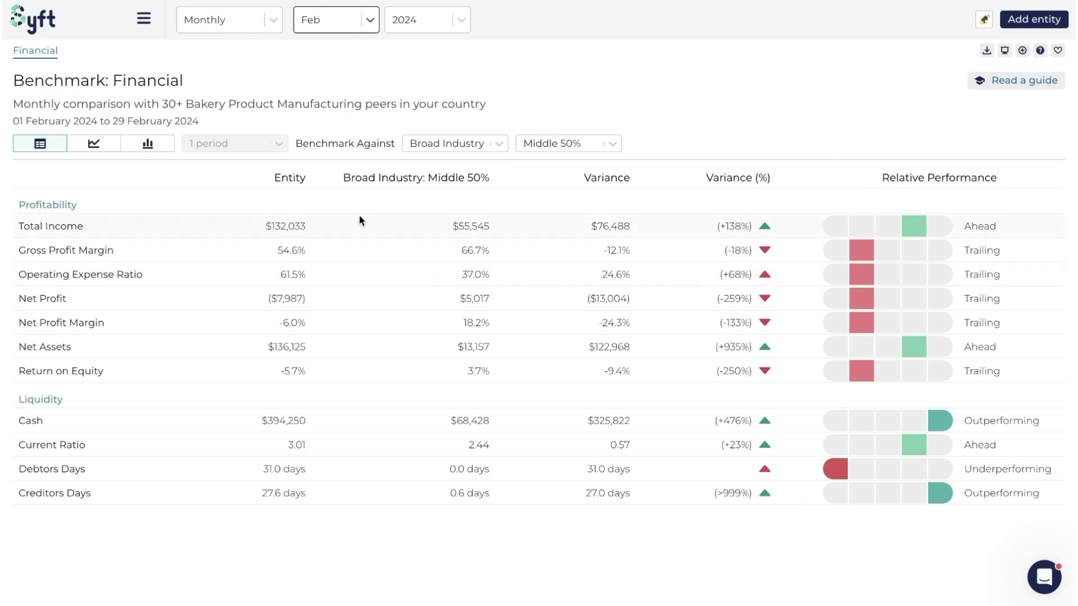
{"action": "left_click", "coordinate": [269, 23]}
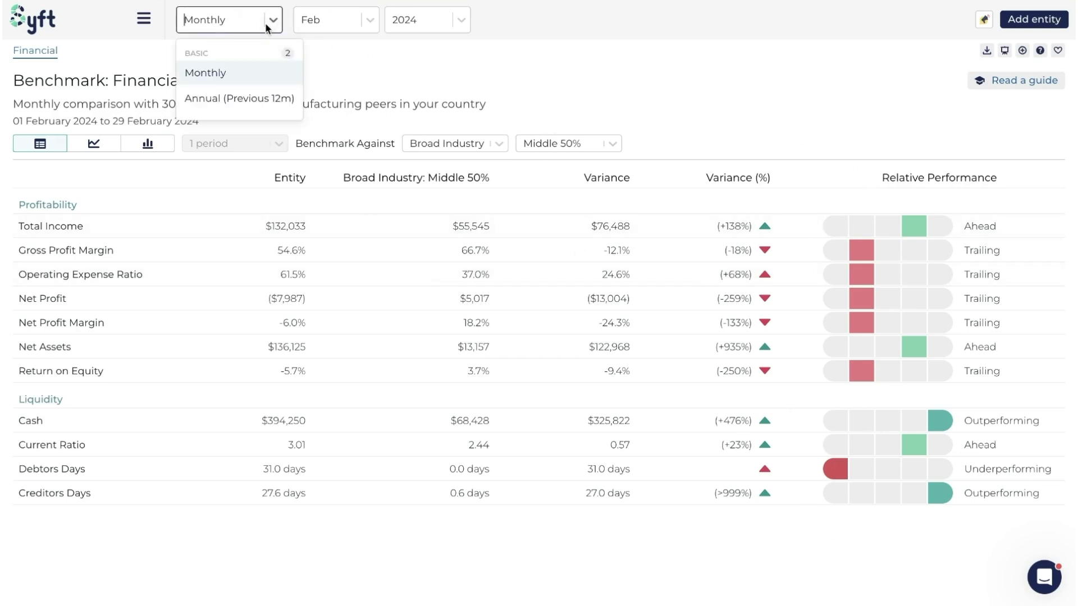
{"action": "left_click", "coordinate": [265, 99]}
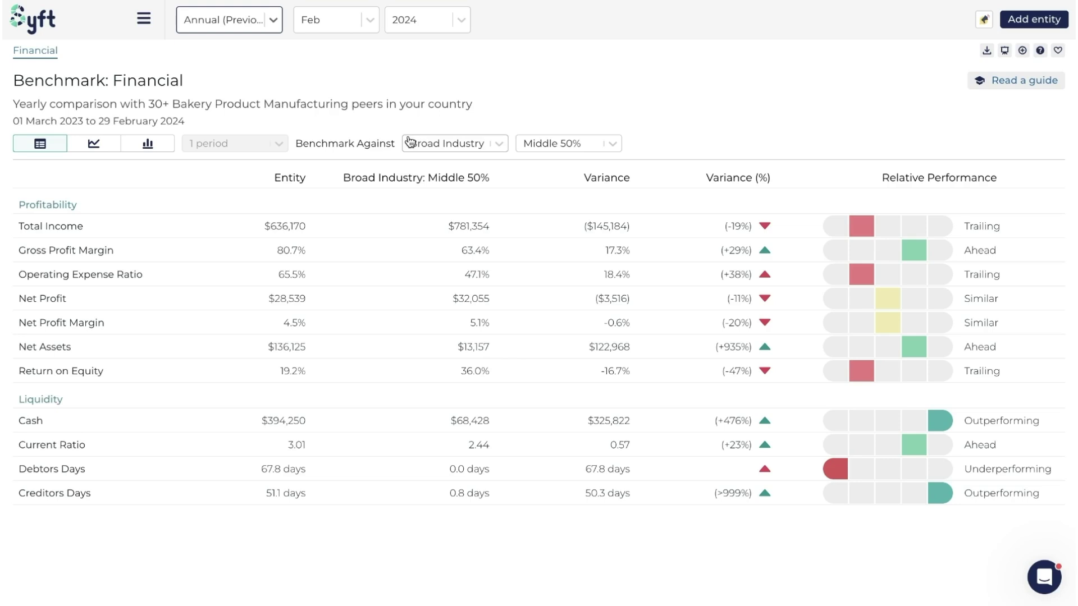
{"action": "left_click", "coordinate": [555, 144]}
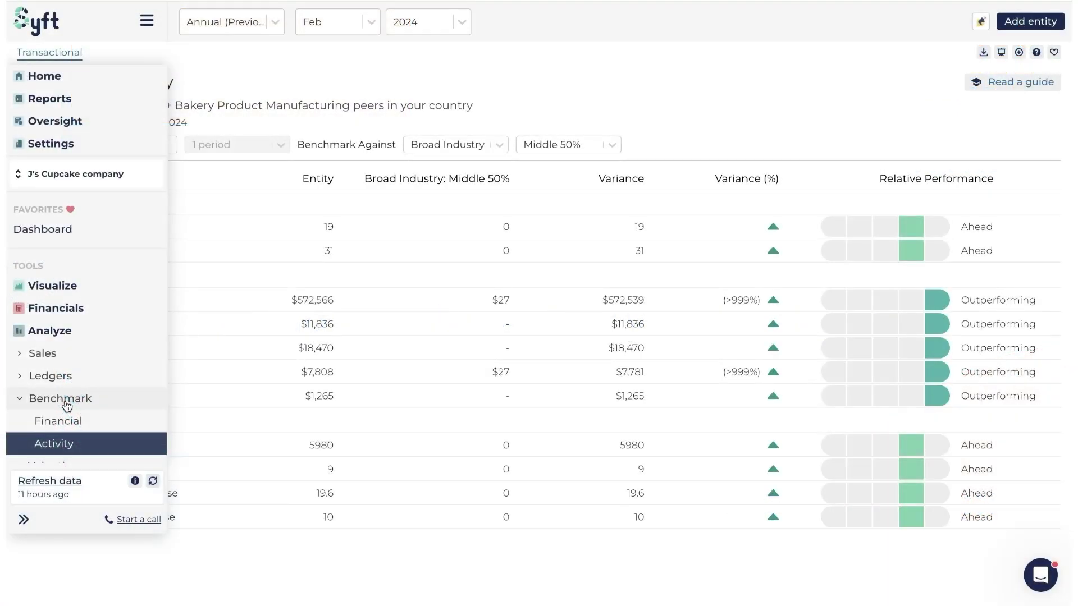
Open the Activity benchmark for 01 March 2023 to 29 February 2024.
{"action": "left_click", "coordinate": [69, 446]}
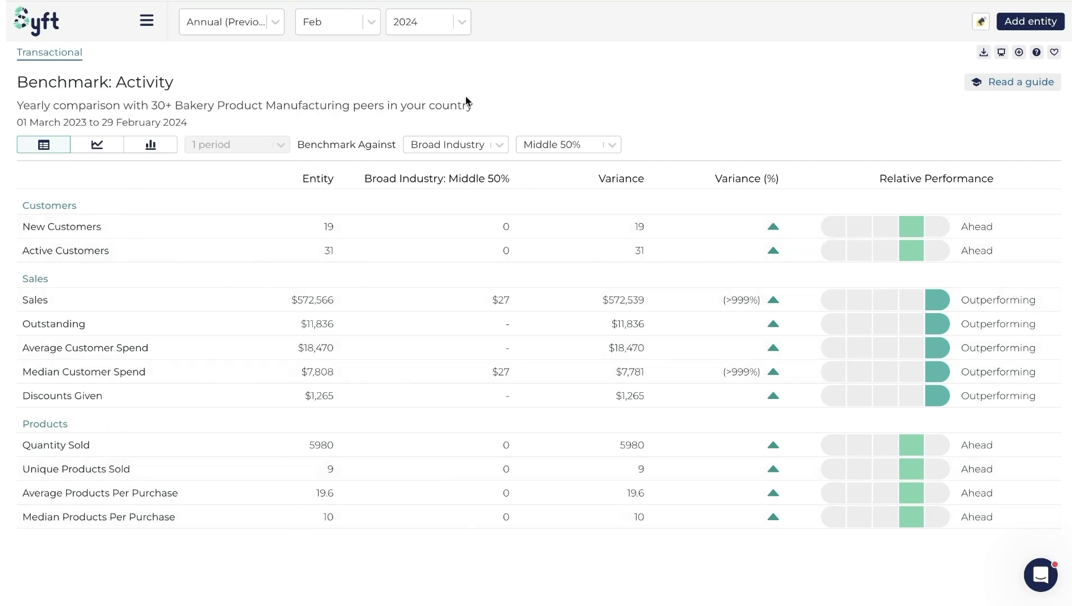
Review the benchmark groups and the 30+ Bakery peer subtitle, then set the reporting period to Monthly.
{"action": "left_click", "coordinate": [501, 144]}
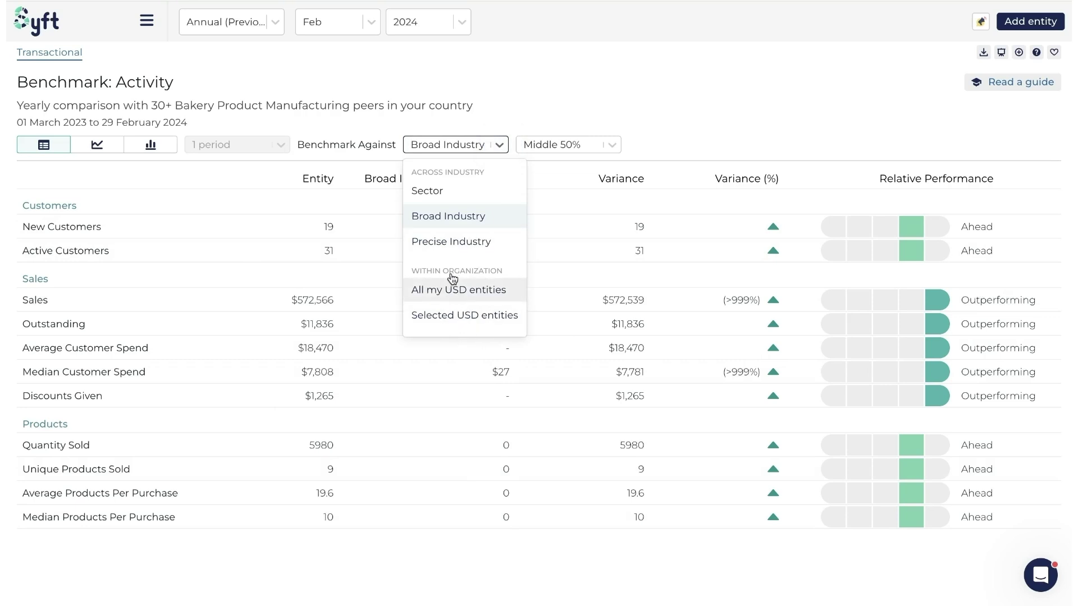
{"action": "left_click", "coordinate": [549, 110]}
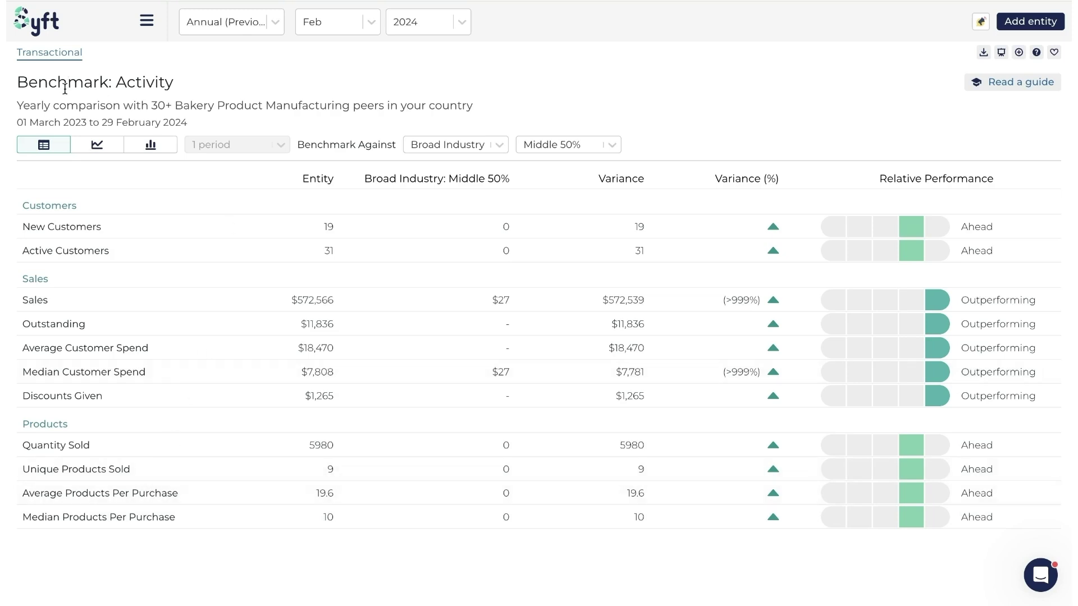
{"action": "left_click_drag", "start_coordinate": [22, 104], "coordinate": [494, 112]}
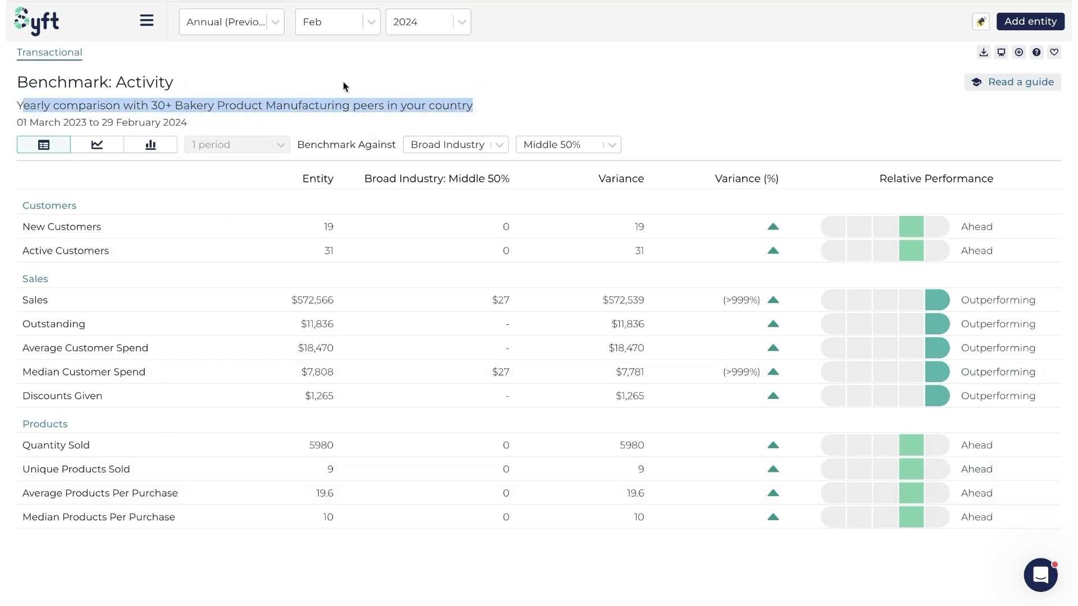
{"action": "left_click", "coordinate": [306, 105]}
{"action": "left_click_drag", "start_coordinate": [151, 104], "coordinate": [215, 103]}
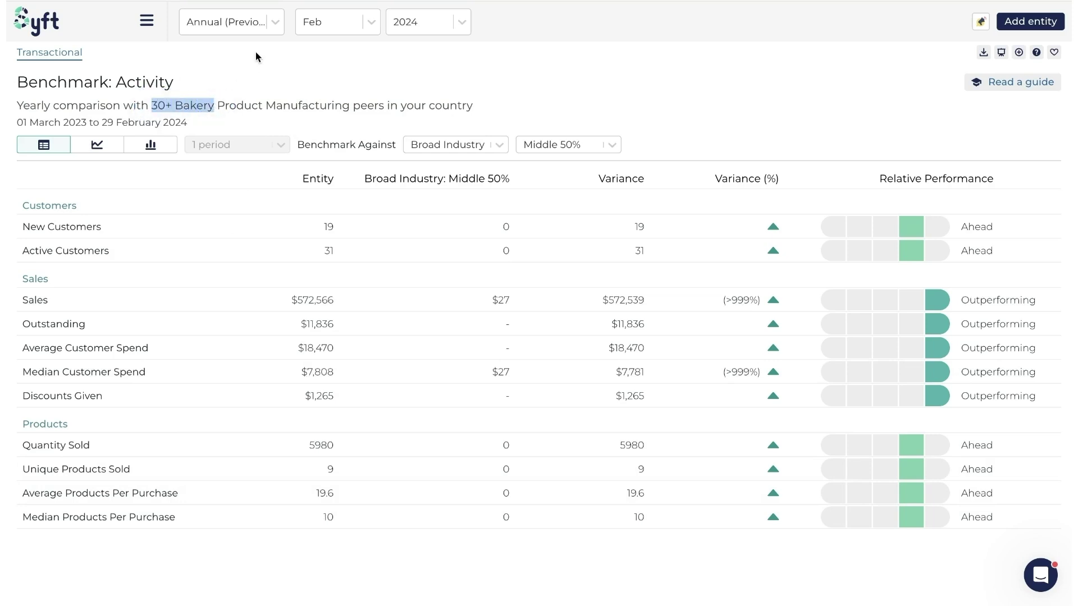
{"action": "left_click", "coordinate": [242, 22]}
{"action": "left_click", "coordinate": [211, 72]}
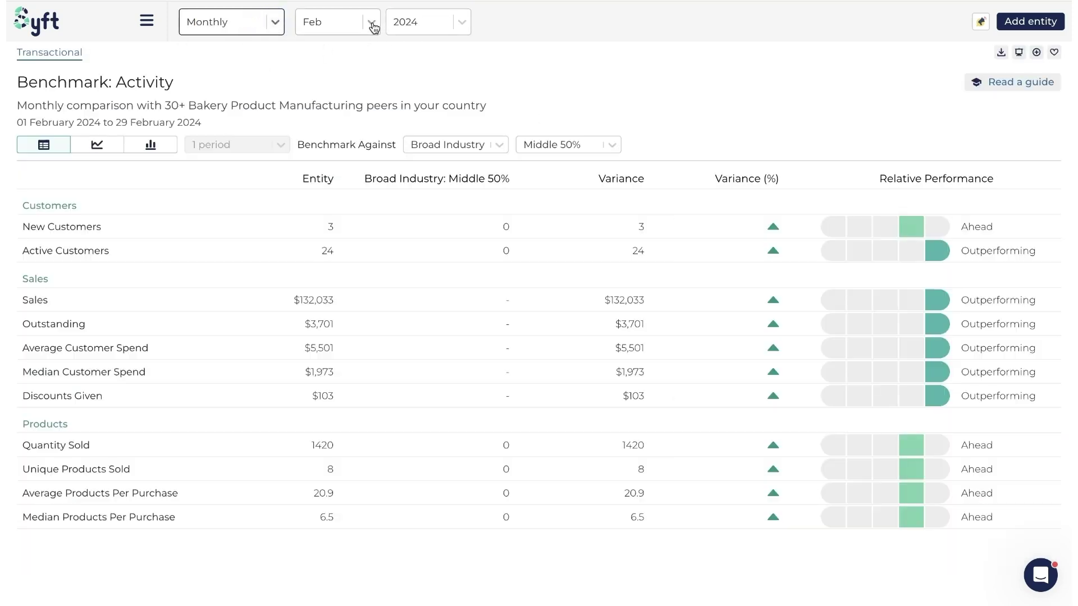
Show March 2024 activity figures and benchmark against the Sector instead of Broad Industry.
{"action": "left_click", "coordinate": [371, 24]}
{"action": "left_click", "coordinate": [337, 108]}
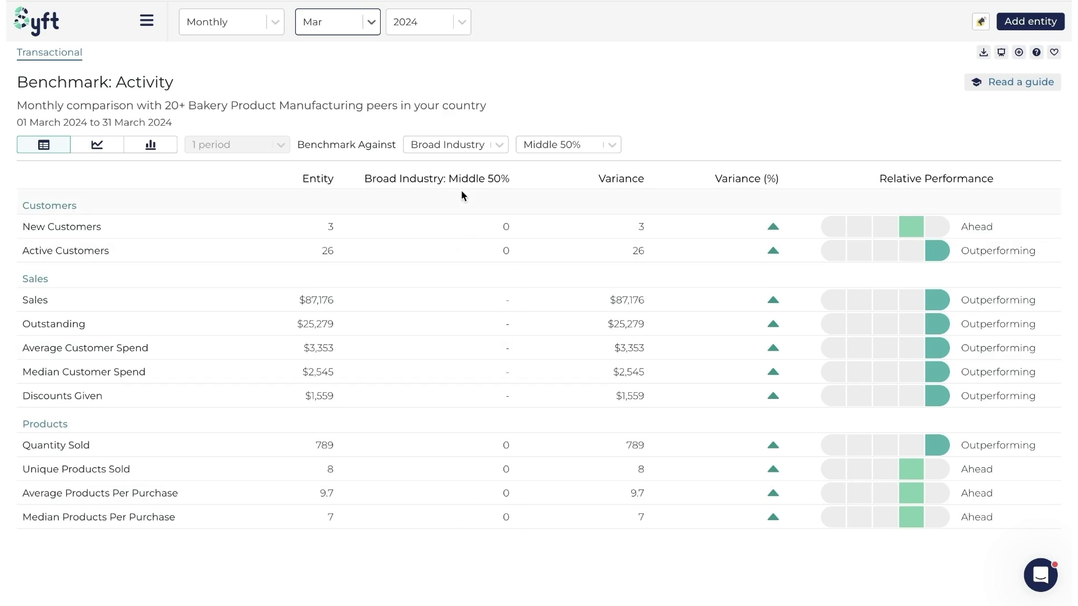
{"action": "left_click", "coordinate": [498, 145]}
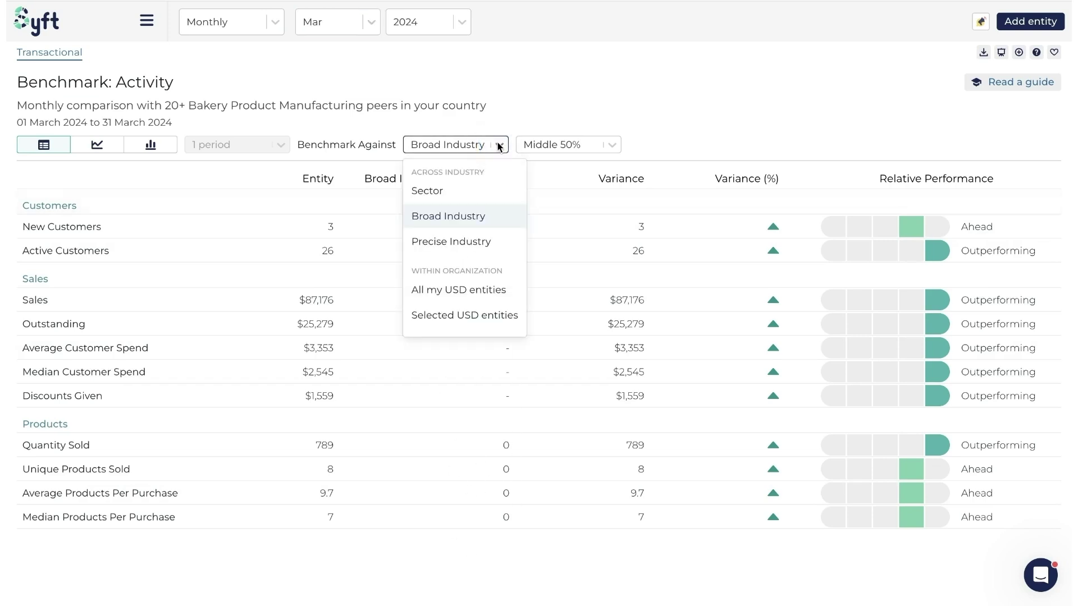
{"action": "left_click", "coordinate": [476, 192]}
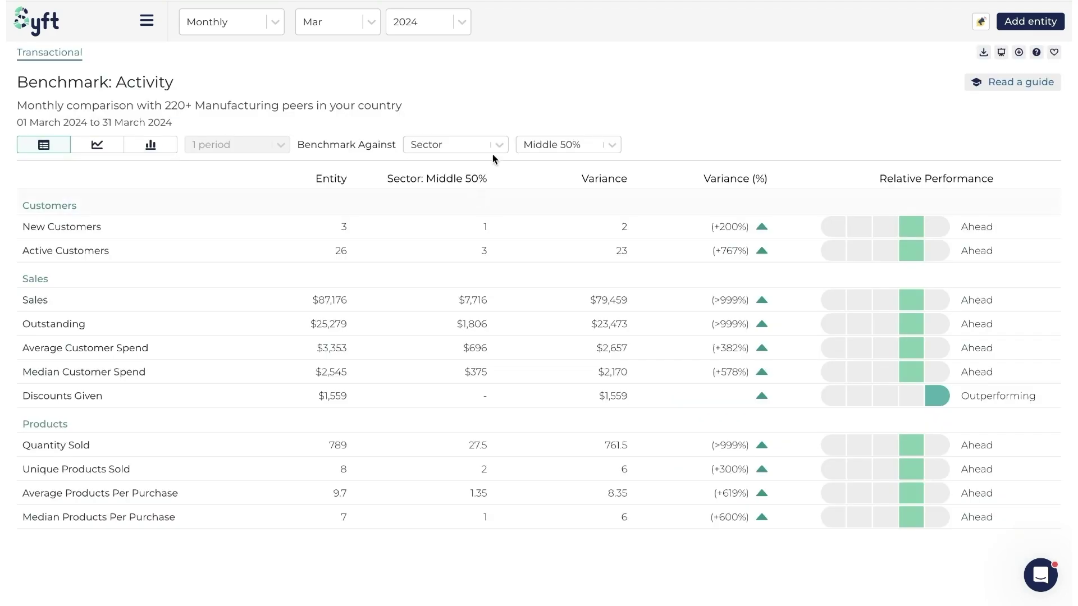
{"action": "left_click", "coordinate": [494, 144]}
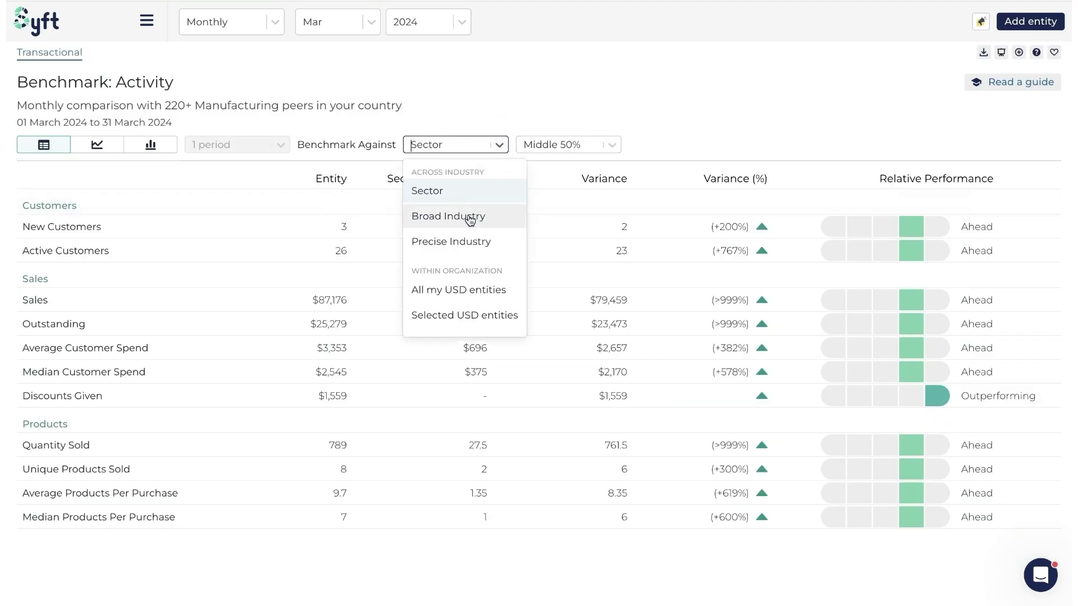
{"action": "left_click", "coordinate": [629, 93]}
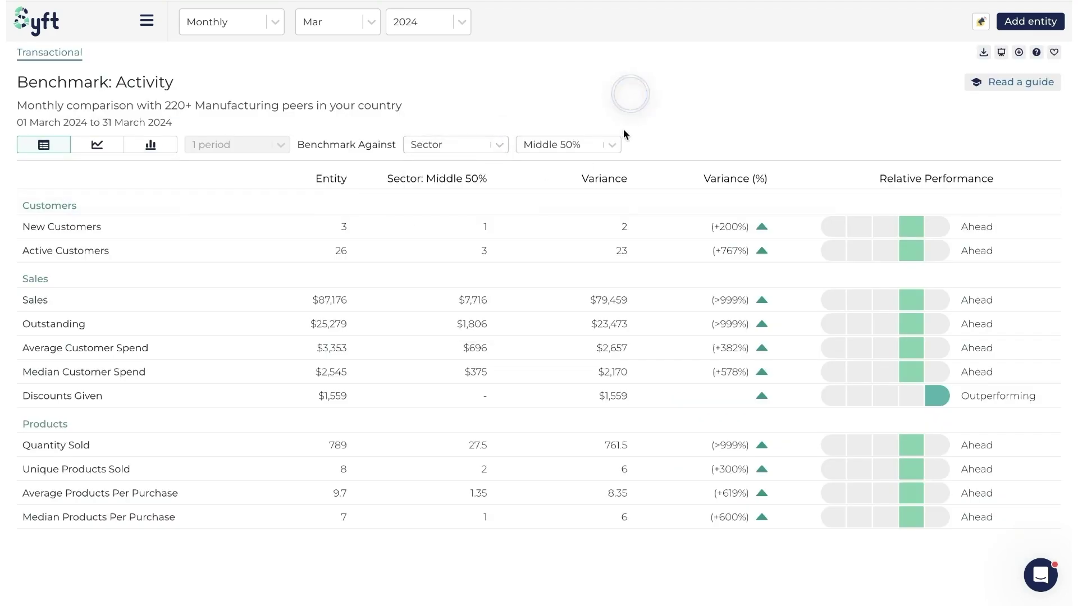
Set the peer performance tier to Top 25%, briefly trying Middle 50% before returning.
{"action": "left_click", "coordinate": [613, 145]}
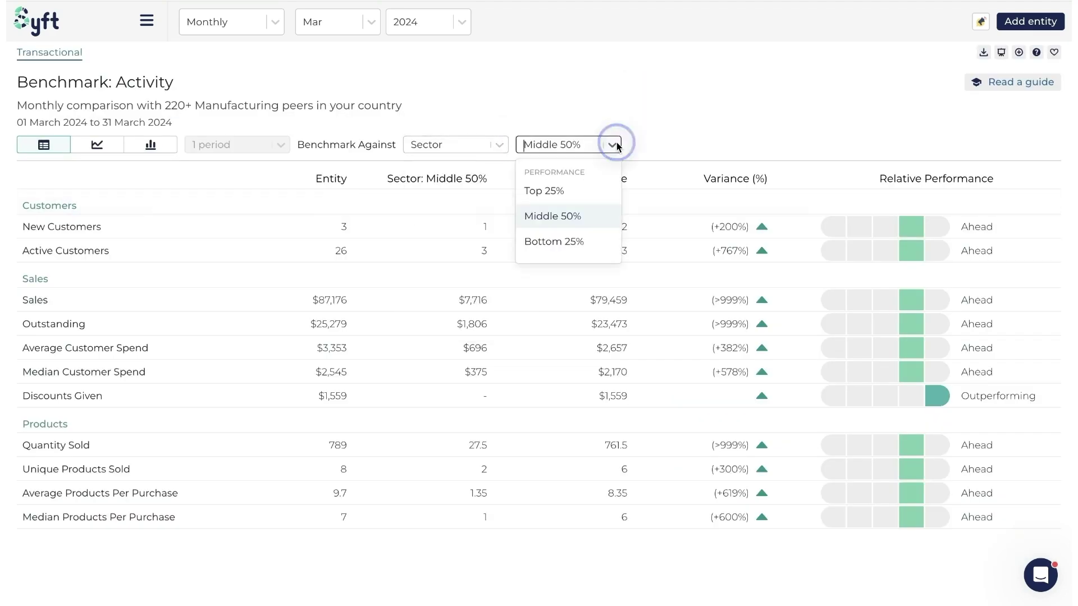
{"action": "left_click", "coordinate": [565, 215]}
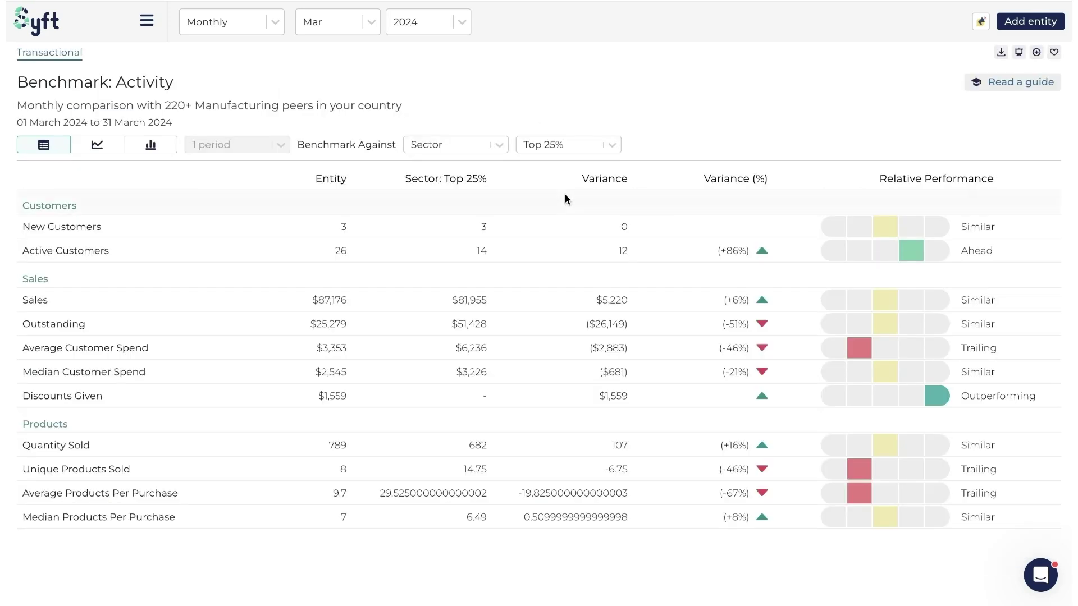
{"action": "left_click", "coordinate": [620, 147]}
{"action": "left_click", "coordinate": [572, 213]}
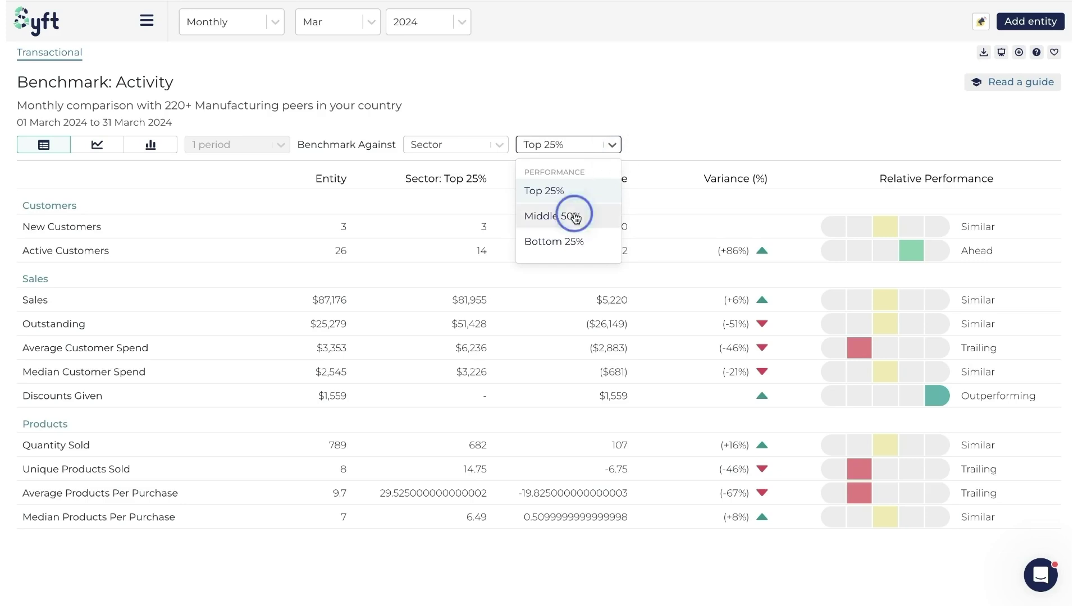
{"action": "left_click", "coordinate": [608, 151]}
{"action": "left_click", "coordinate": [572, 191]}
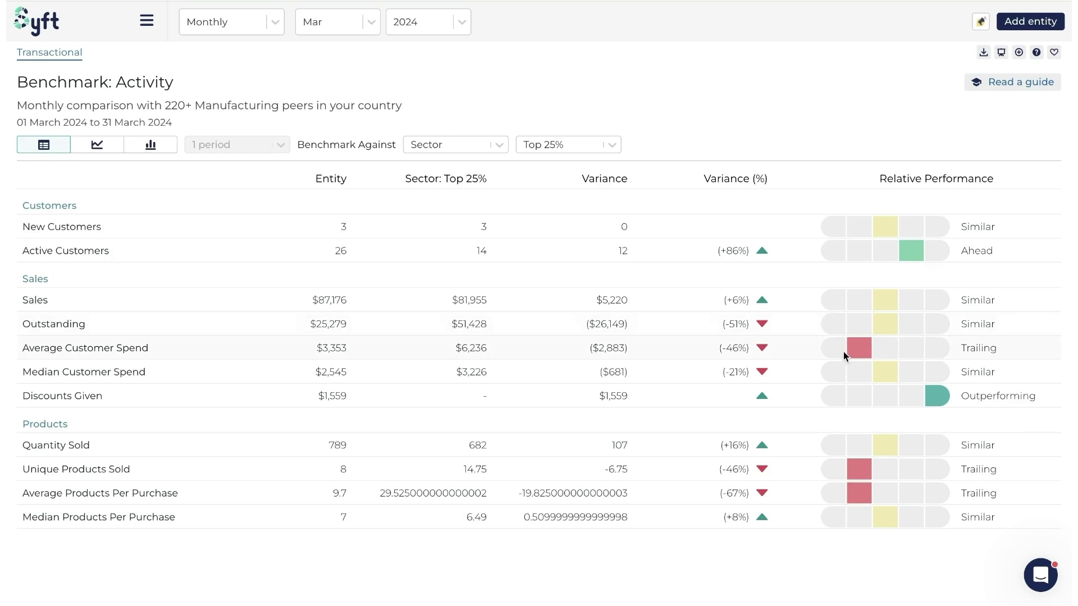
{"action": "left_click_drag", "start_coordinate": [150, 349], "coordinate": [29, 350]}
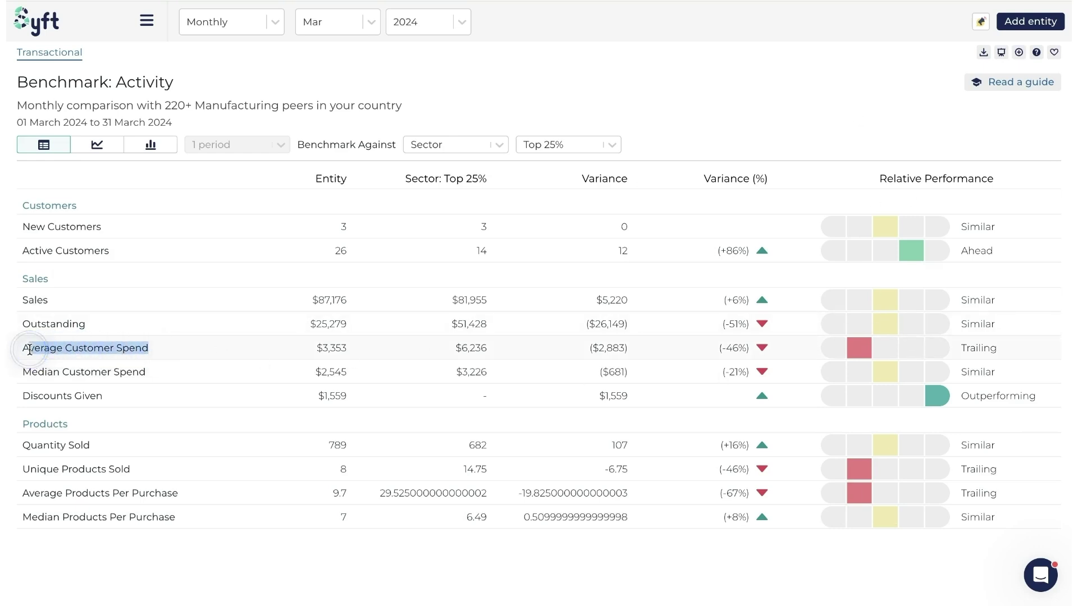
{"action": "left_click_drag", "start_coordinate": [134, 471], "coordinate": [31, 470]}
{"action": "left_click_drag", "start_coordinate": [185, 494], "coordinate": [41, 495]}
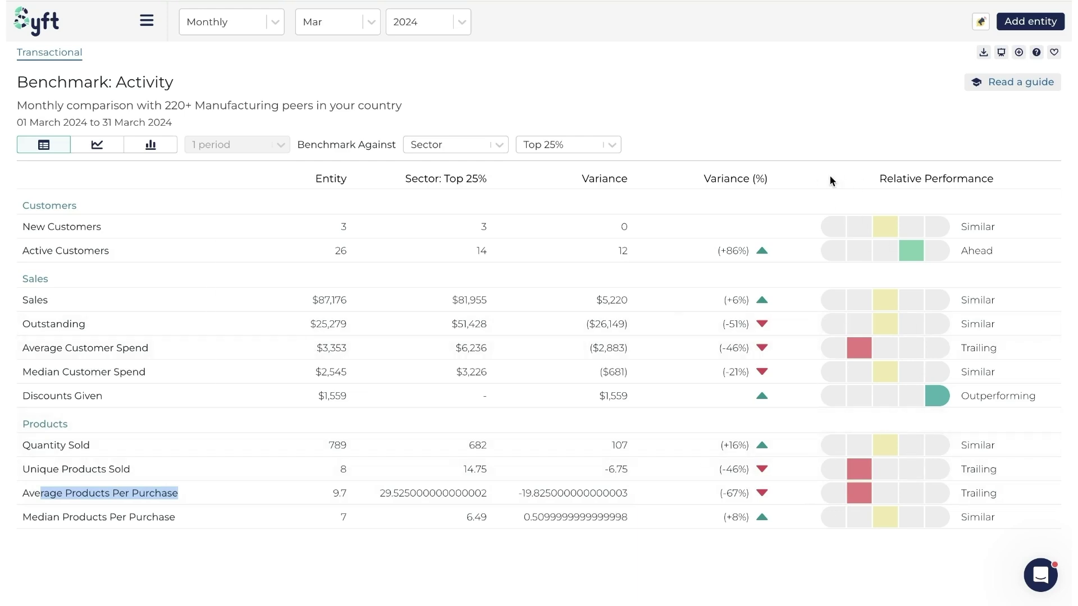
{"action": "left_click", "coordinate": [108, 149]}
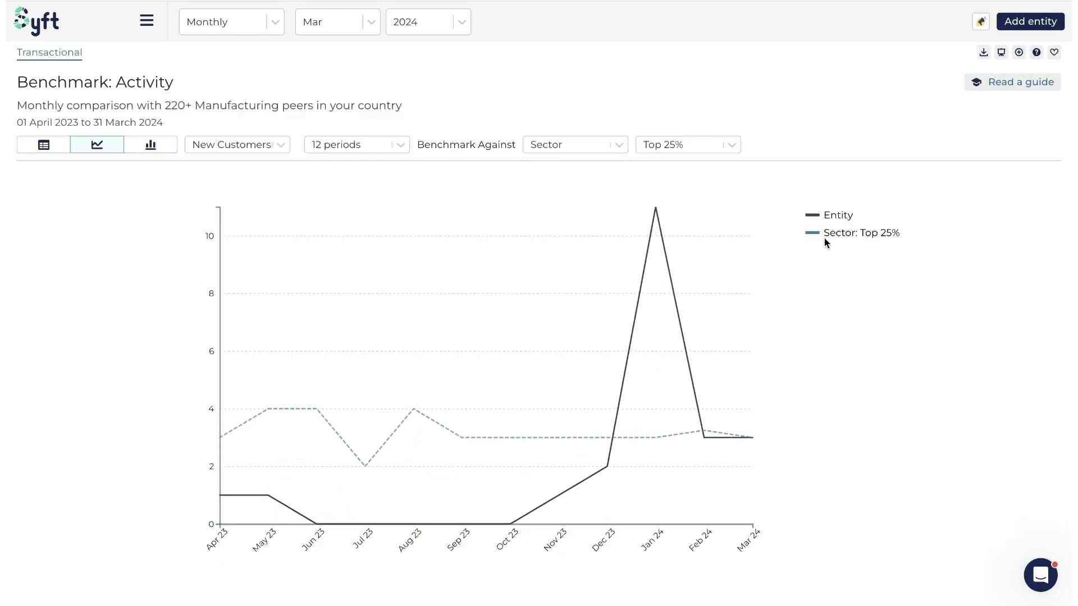
Switch the line graph's metric from New Customers to Active Customers against Sector Top 25%.
{"action": "left_click_drag", "start_coordinate": [822, 215], "coordinate": [897, 234]}
{"action": "left_click", "coordinate": [898, 298]}
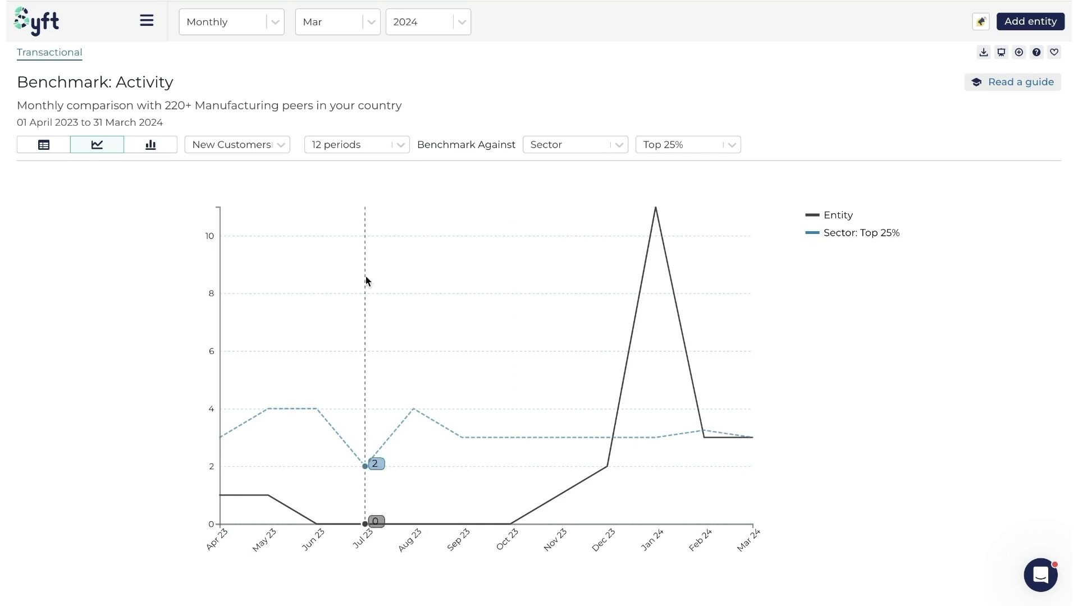
{"action": "left_click", "coordinate": [278, 147]}
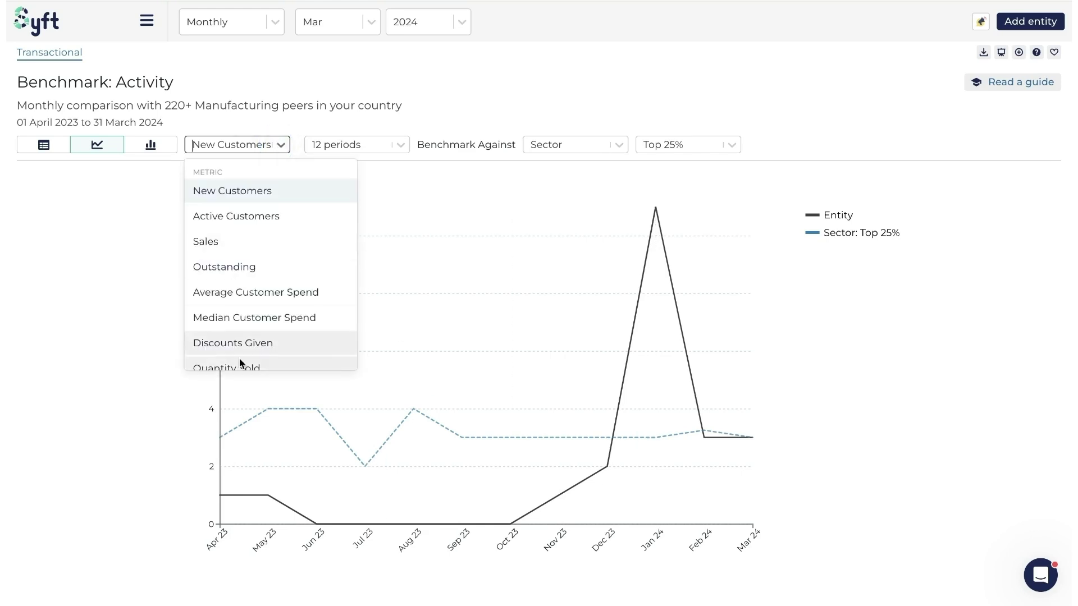
{"action": "left_click", "coordinate": [261, 221]}
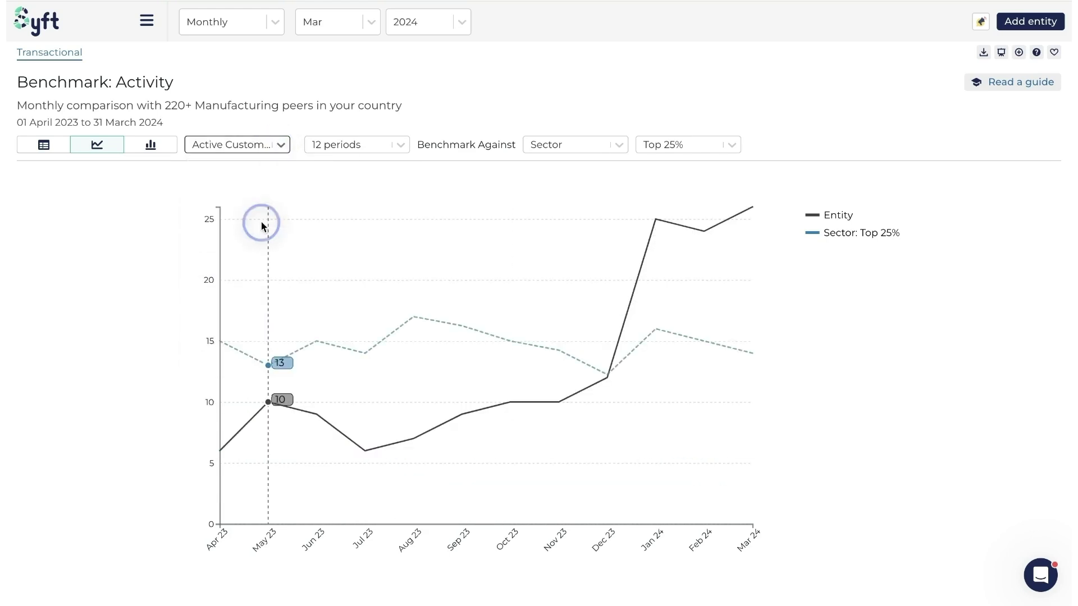
{"action": "left_click", "coordinate": [279, 147]}
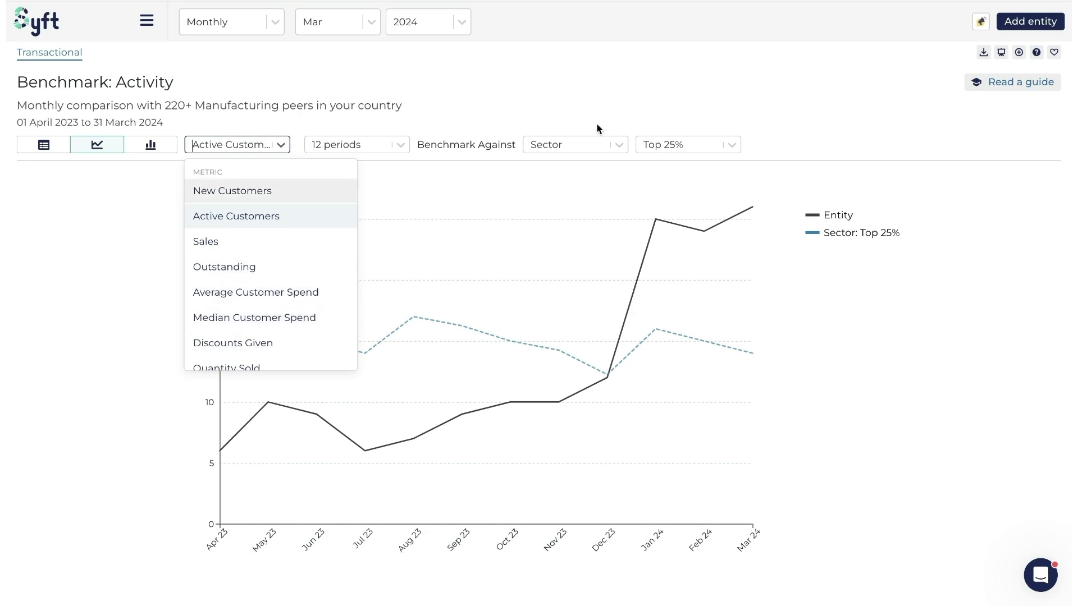
{"action": "left_click", "coordinate": [509, 370]}
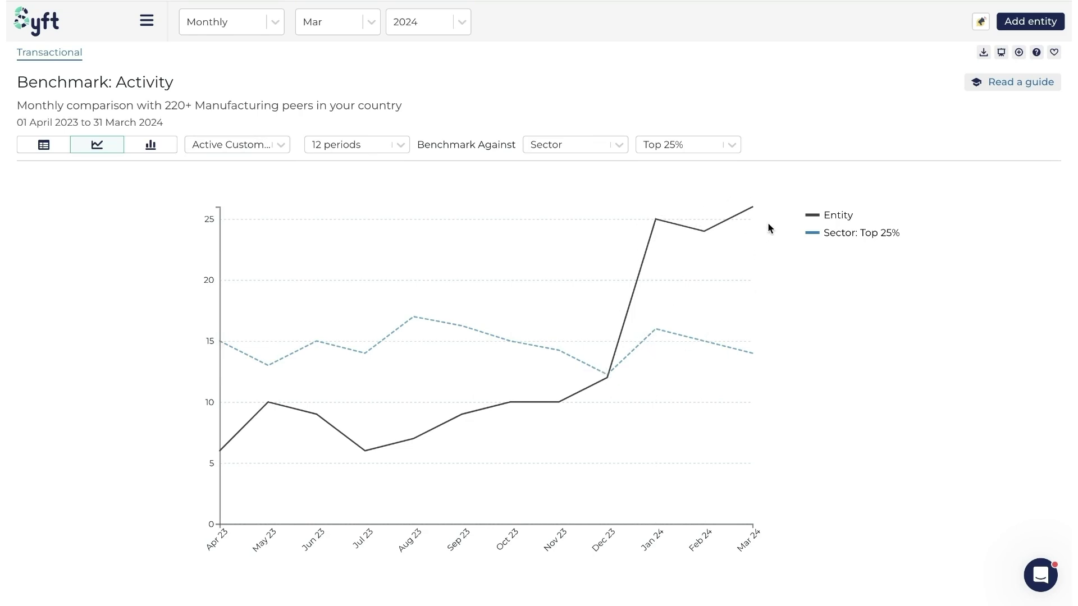
{"action": "left_click", "coordinate": [275, 146]}
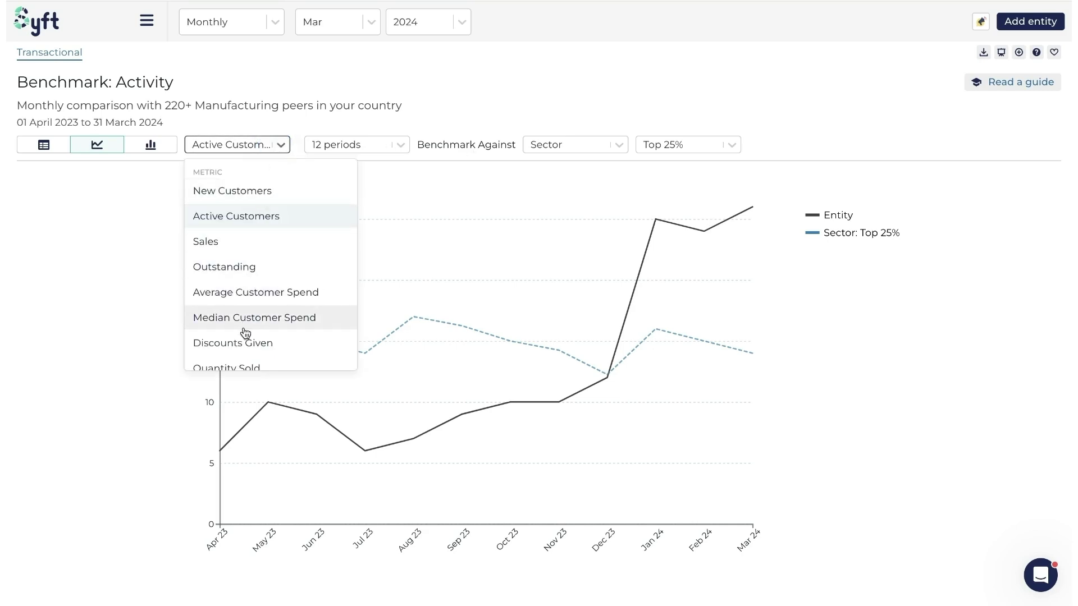
{"action": "left_click", "coordinate": [398, 146]}
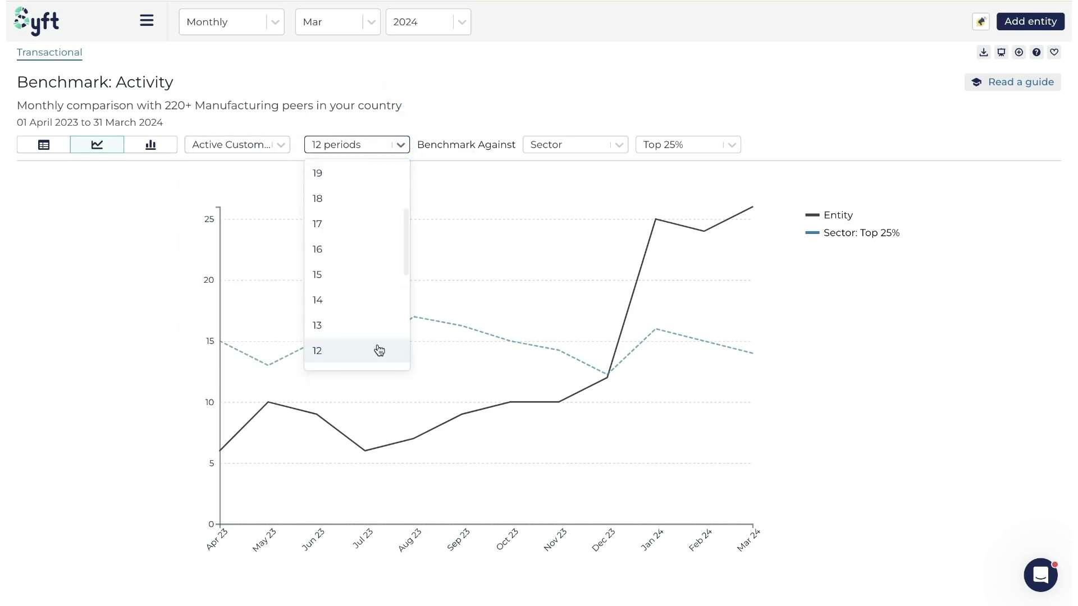
{"action": "left_click", "coordinate": [424, 94]}
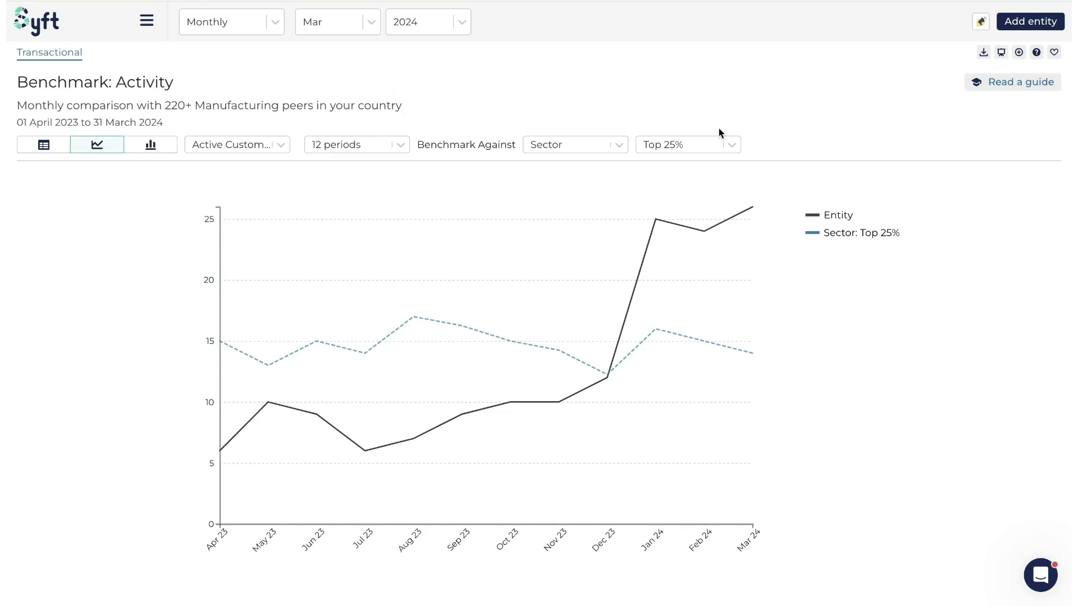
{"action": "left_click", "coordinate": [645, 144]}
{"action": "left_click", "coordinate": [620, 144]}
{"action": "left_click", "coordinate": [718, 84]}
{"action": "left_click", "coordinate": [689, 148]}
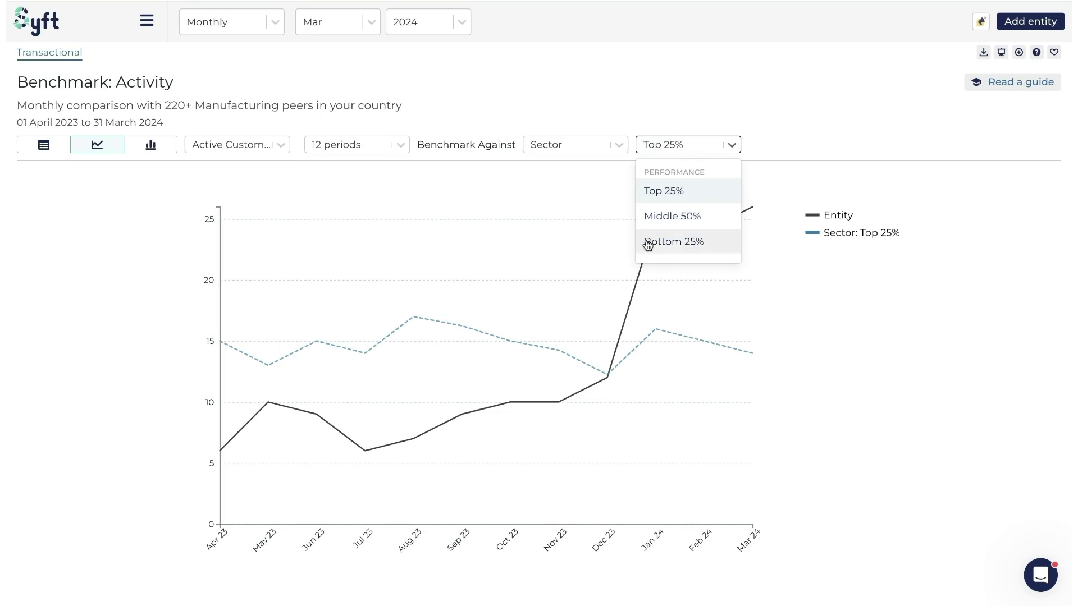
{"action": "left_click", "coordinate": [672, 111]}
{"action": "left_click", "coordinate": [686, 151]}
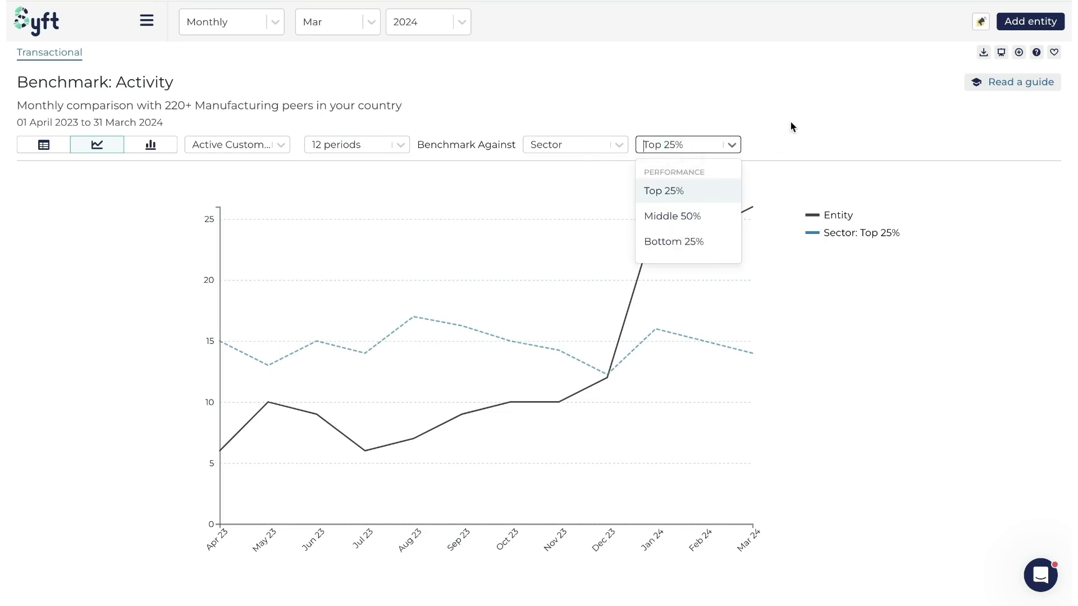
{"action": "left_click", "coordinate": [771, 130]}
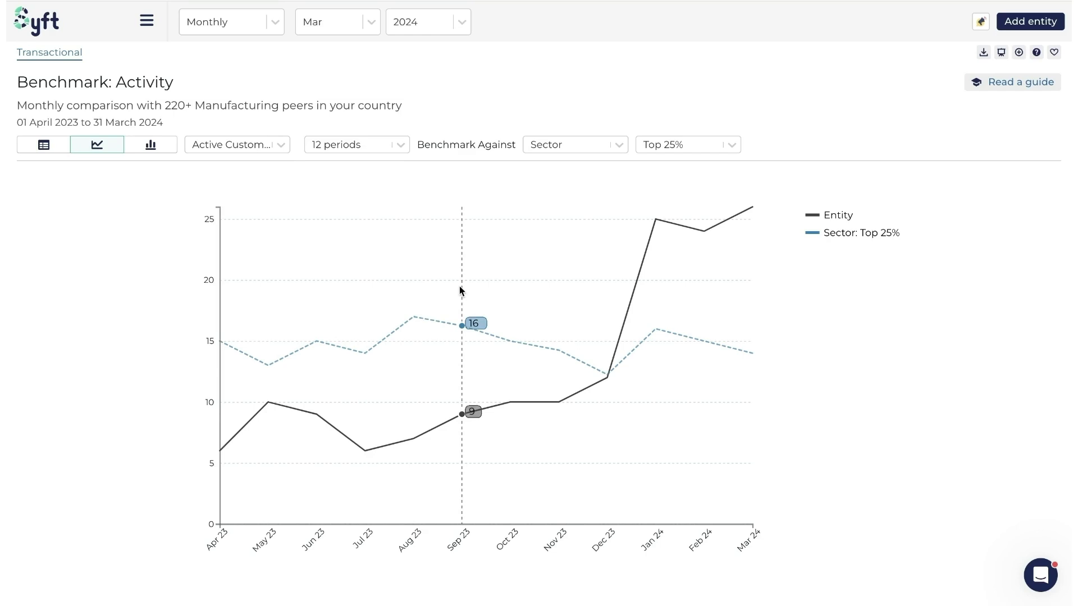
{"action": "mouse_move", "coordinate": [8, 280]}
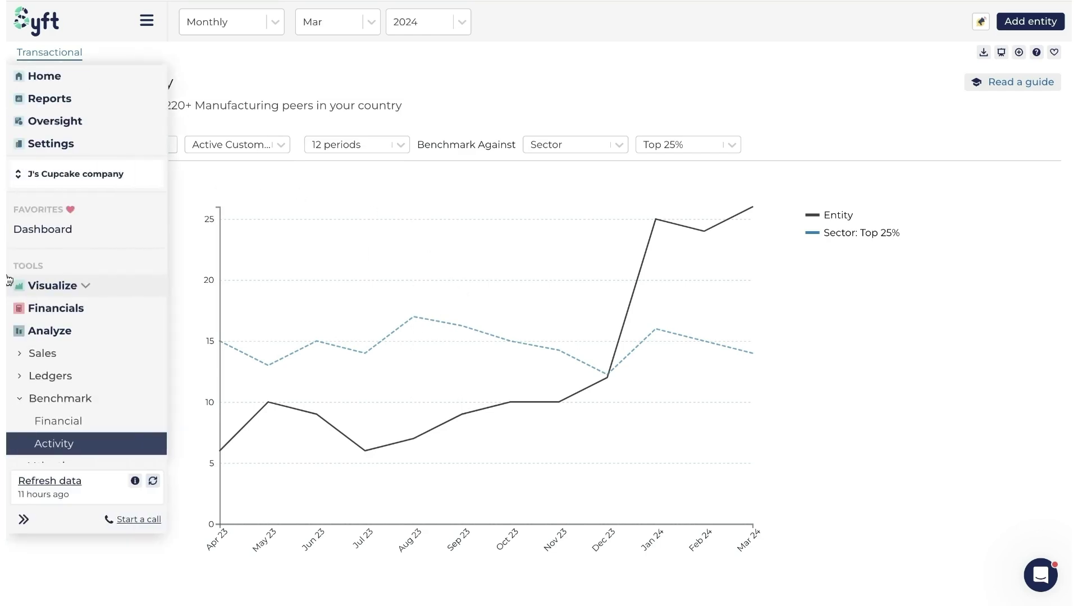
Show Active Customers as grouped bars, marking the entity's Jan 24 (25) and Feb 24 (24) values.
{"action": "left_click", "coordinate": [150, 145]}
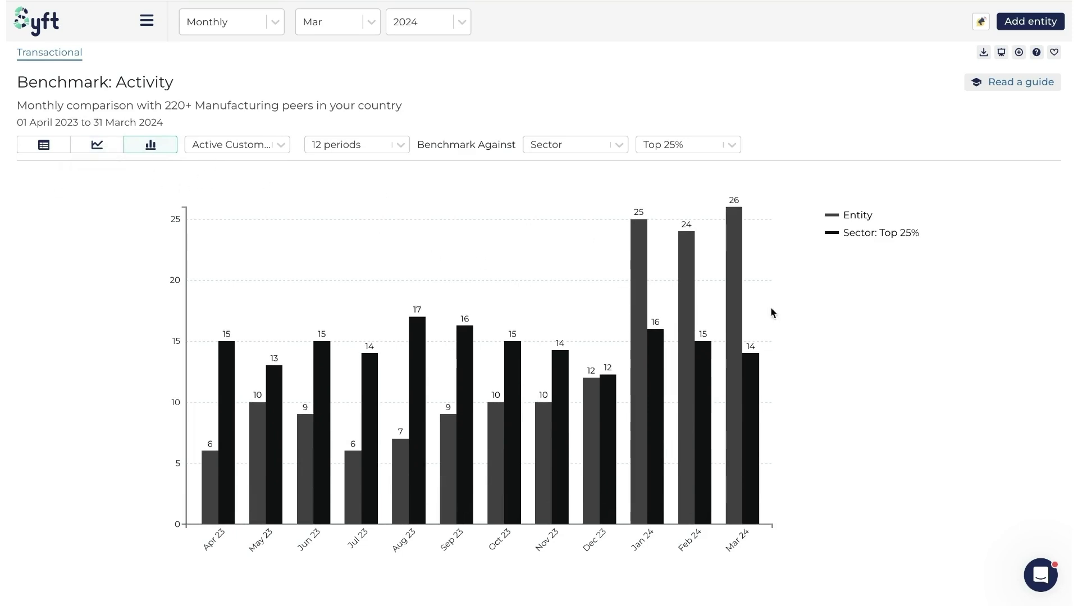
{"action": "left_click", "coordinate": [639, 213]}
{"action": "double_click", "coordinate": [683, 223]}
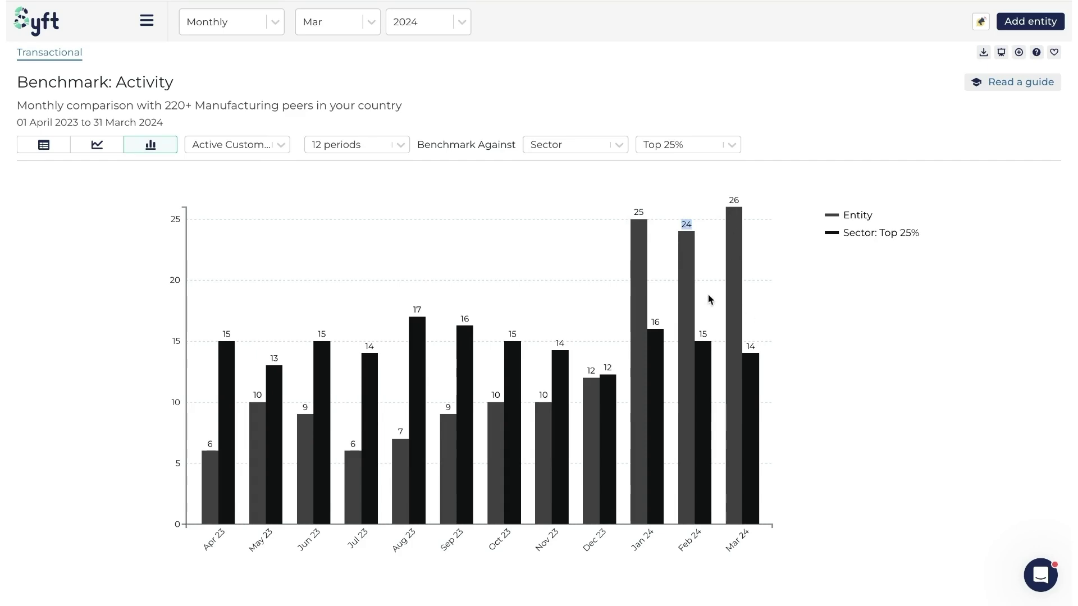